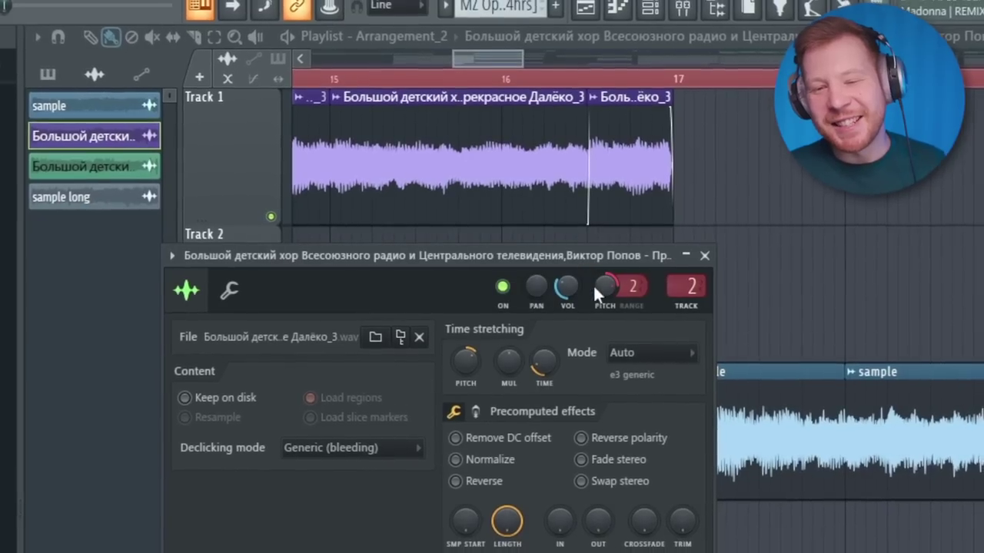
Close the settings window of the purple choir sample on Track 1 to reveal the playlist
{"action": "left_click", "coordinate": [708, 255]}
{"action": "scroll", "coordinate": [559, 303], "scroll_direction": "up", "scroll_amount": 5}
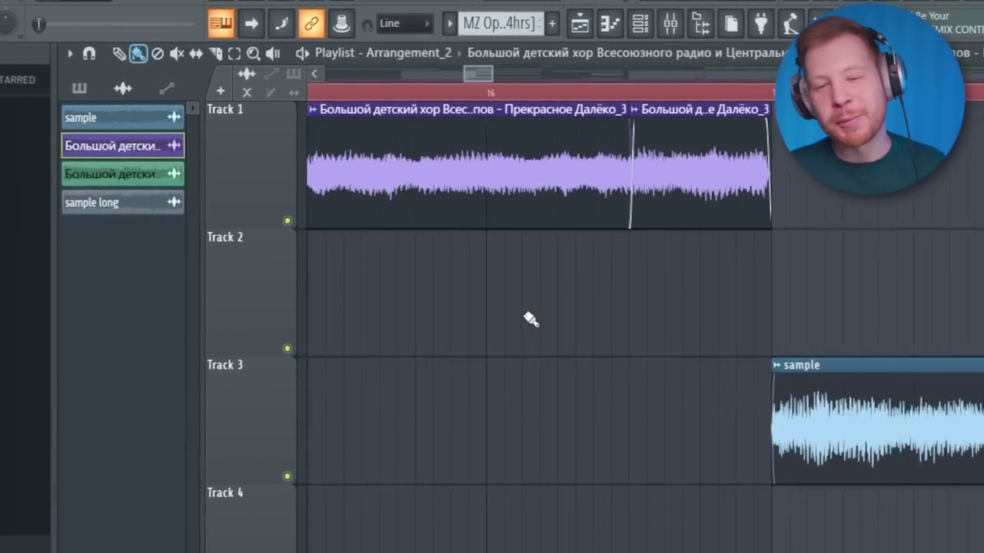
{"action": "right_click", "coordinate": [686, 131]}
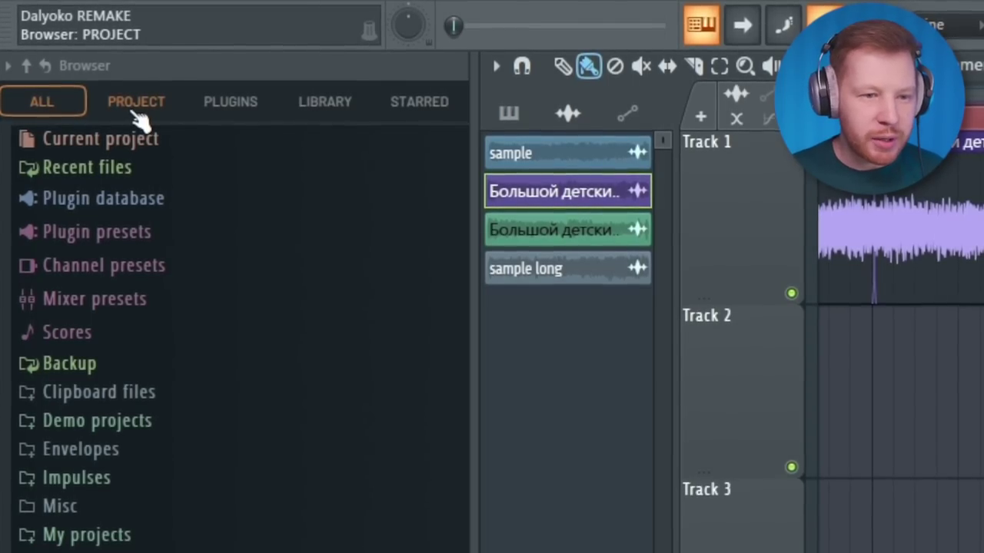
Compare what the browser's All, Project and Plugins categories contain, including the current project's contents
{"action": "left_click", "coordinate": [137, 108]}
{"action": "left_click", "coordinate": [111, 140]}
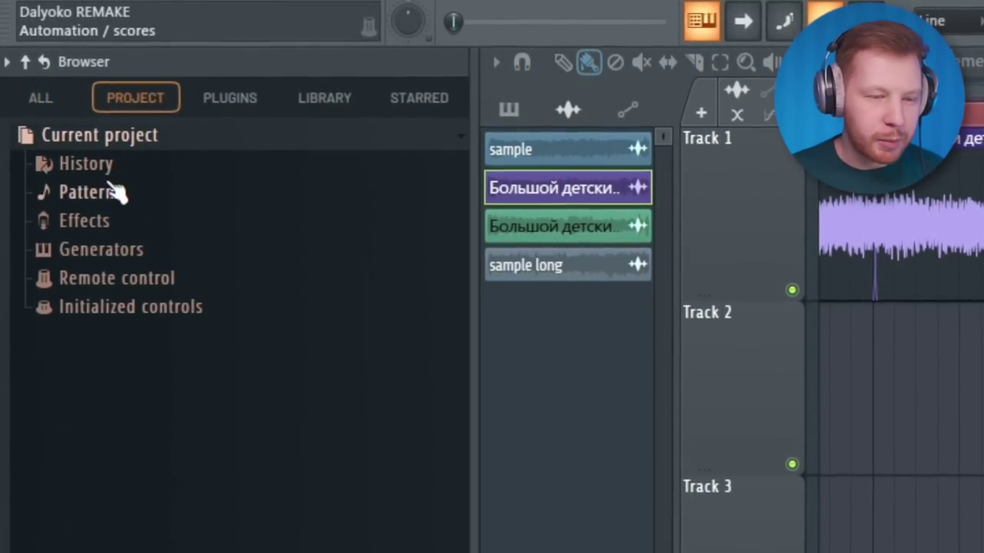
{"action": "left_click", "coordinate": [73, 136]}
{"action": "left_click", "coordinate": [41, 98]}
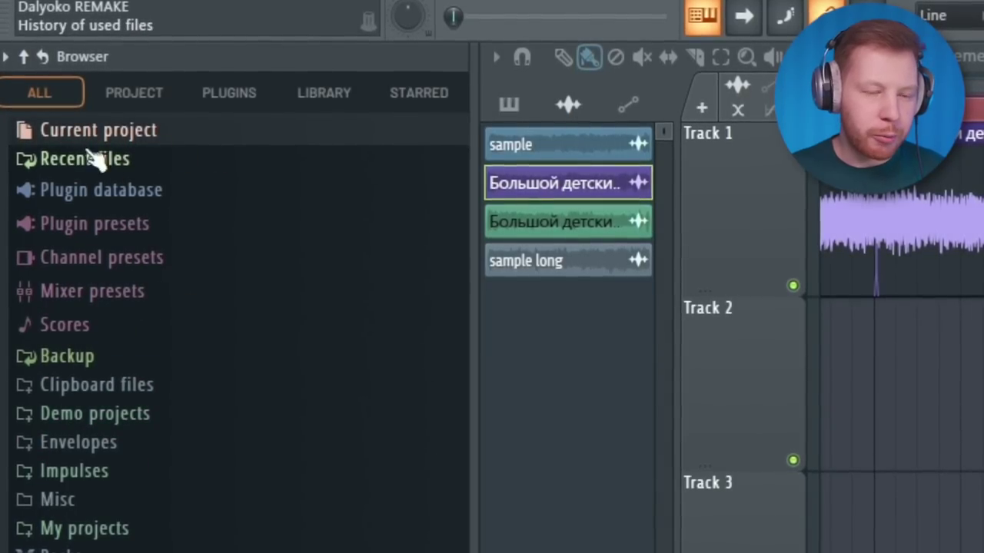
{"action": "left_click", "coordinate": [133, 104]}
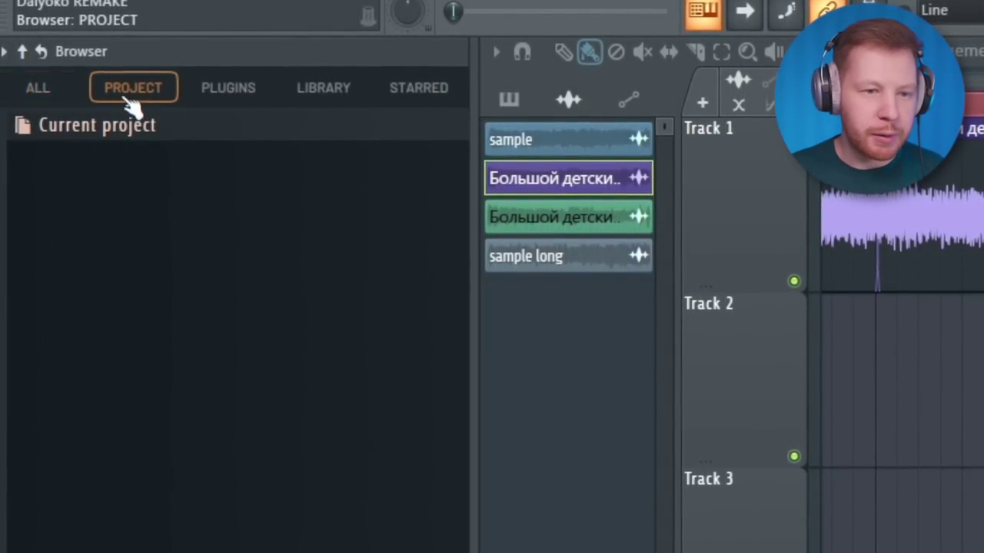
{"action": "left_click", "coordinate": [219, 96]}
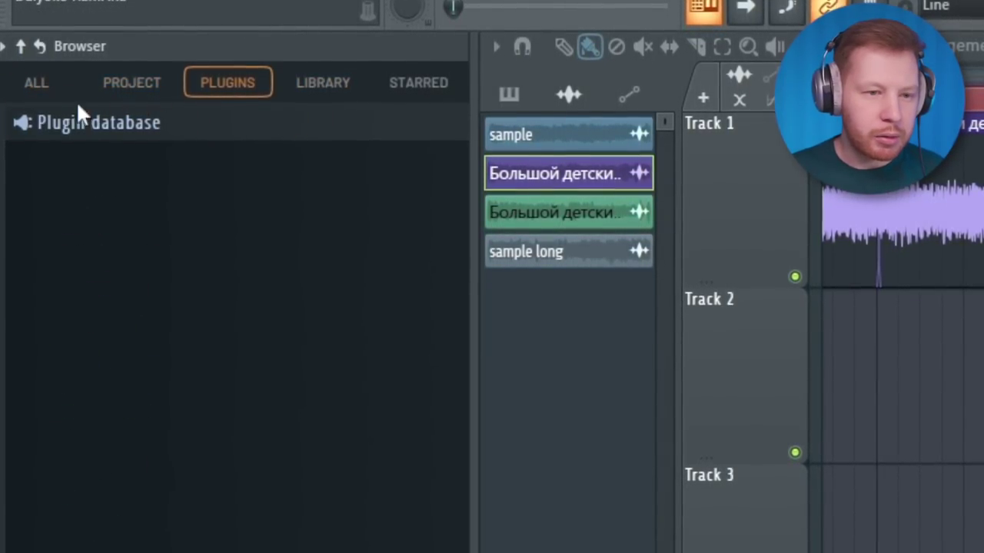
{"action": "left_click", "coordinate": [39, 81]}
{"action": "left_click", "coordinate": [86, 181]}
{"action": "left_click", "coordinate": [86, 180]}
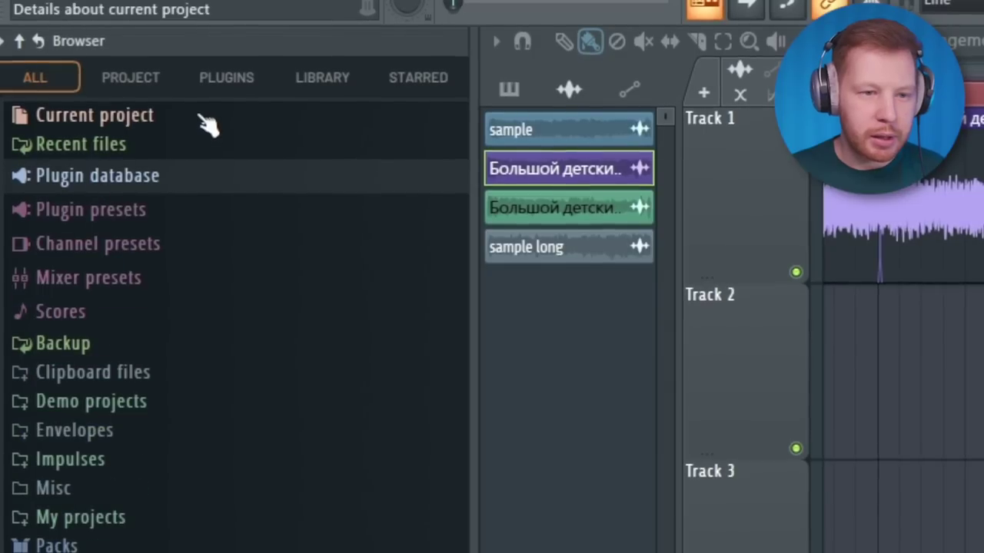
Look through the FLEX content packs in the browser's Library category, and view the Starred category
{"action": "left_click", "coordinate": [336, 84]}
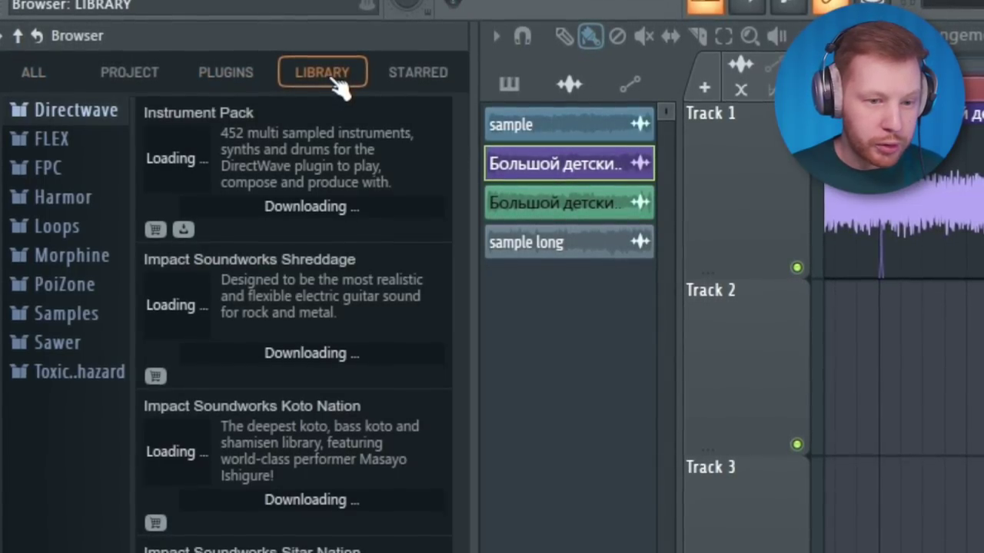
{"action": "left_click", "coordinate": [63, 196]}
{"action": "left_click", "coordinate": [120, 136]}
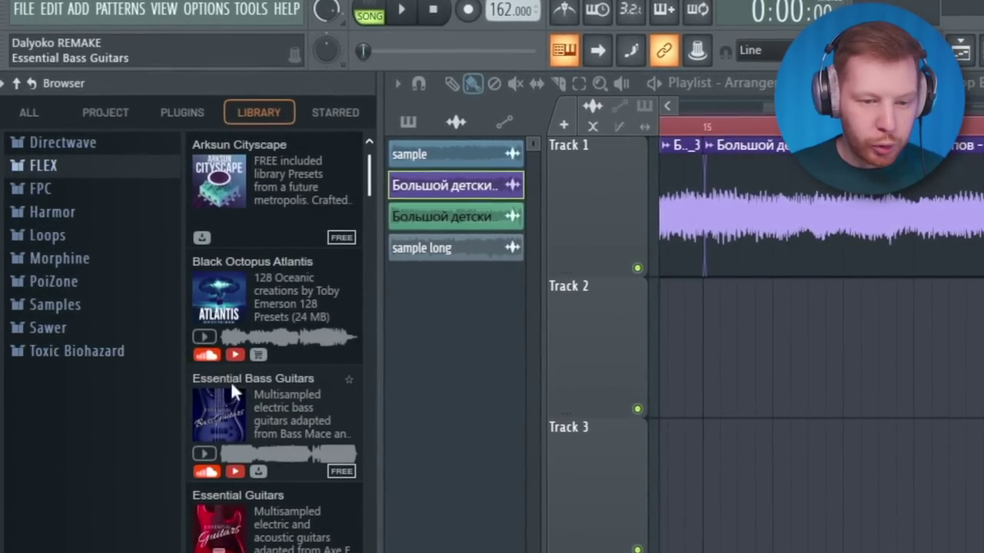
{"action": "scroll", "coordinate": [307, 515], "scroll_direction": "down", "scroll_amount": 5}
{"action": "scroll", "coordinate": [266, 511], "scroll_direction": "up", "scroll_amount": 5}
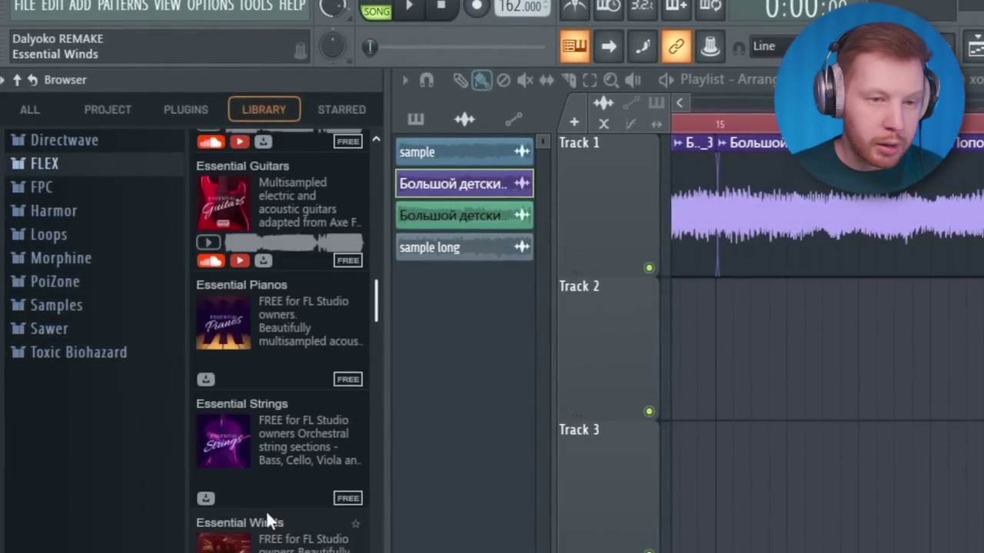
{"action": "left_click", "coordinate": [339, 110]}
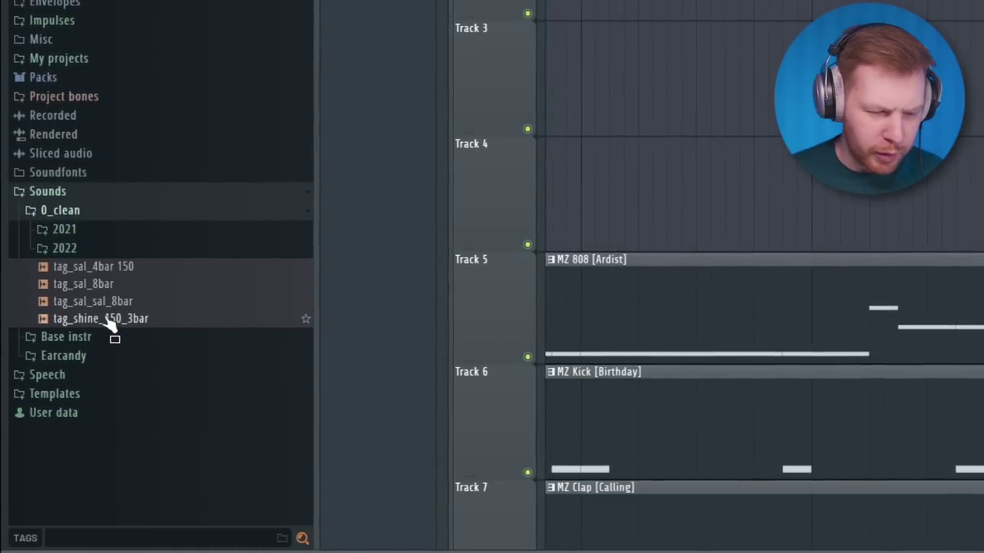
Open the 808s in the 2021 Mike Zara's Stash folder and star the MZ 808 [Zay Spinz] sample
{"action": "left_click", "coordinate": [94, 231]}
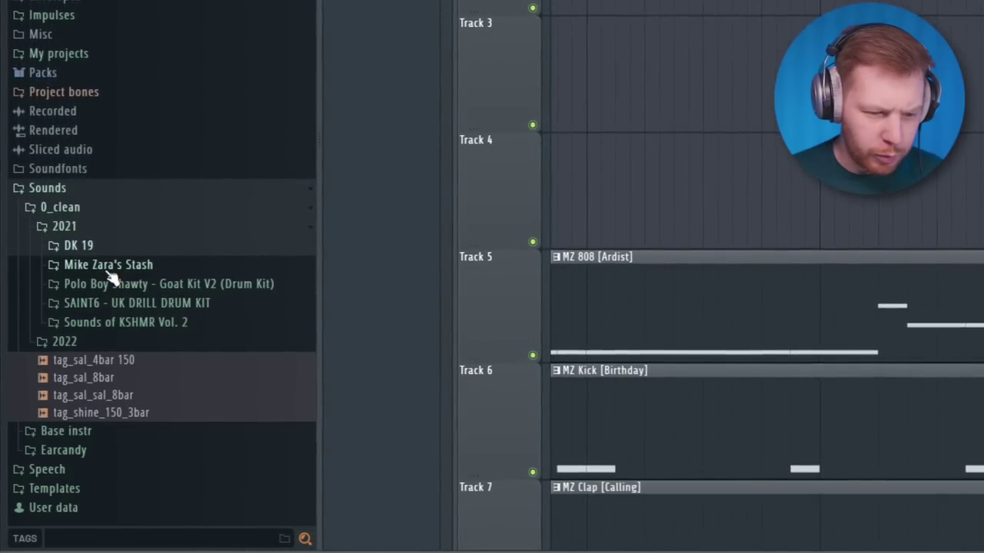
{"action": "left_click", "coordinate": [109, 269]}
{"action": "left_click", "coordinate": [84, 285]}
{"action": "scroll", "coordinate": [72, 450], "scroll_direction": "down", "scroll_amount": 15}
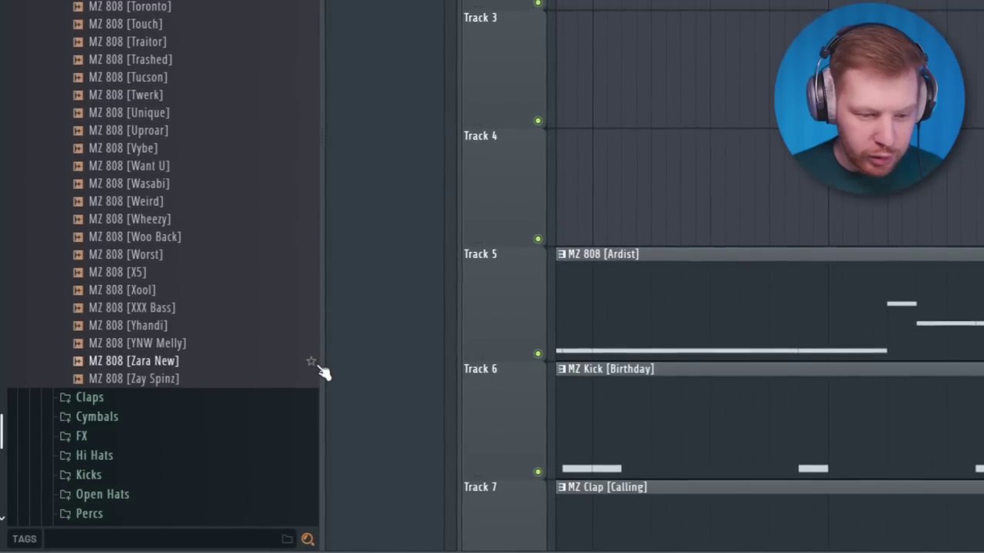
{"action": "left_click", "coordinate": [317, 381]}
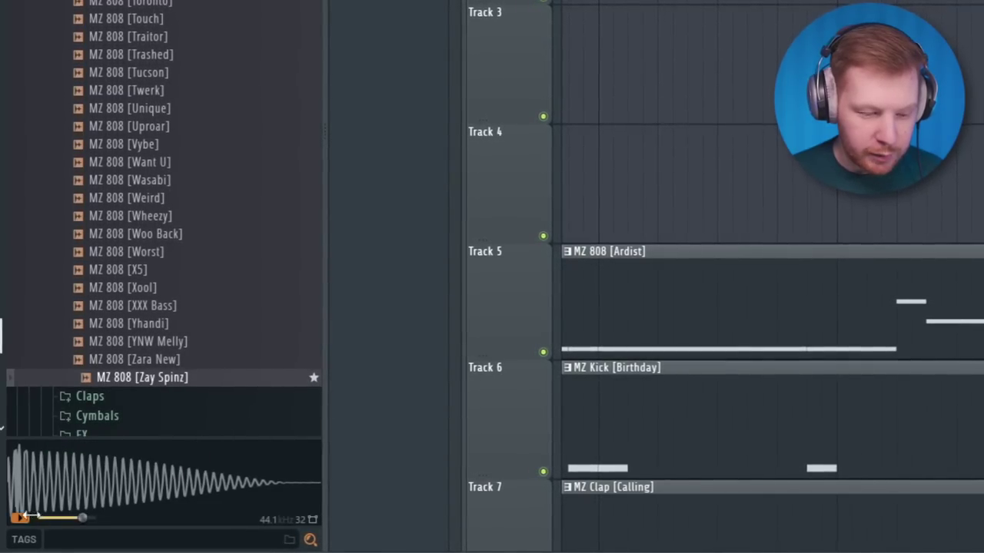
Audition the MZ 808 samples one by one, going up the list from Zay Spinz
{"action": "key", "text": "Up"}
{"action": "key", "text": "Up"}
{"action": "key", "text": "Up"}
{"action": "key", "text": "Up"}
{"action": "key", "text": "Up"}
{"action": "key", "text": "Up"}
{"action": "key", "text": "Up"}
{"action": "key", "text": "Up"}
{"action": "key", "text": "Up"}
{"action": "key", "text": "Up"}
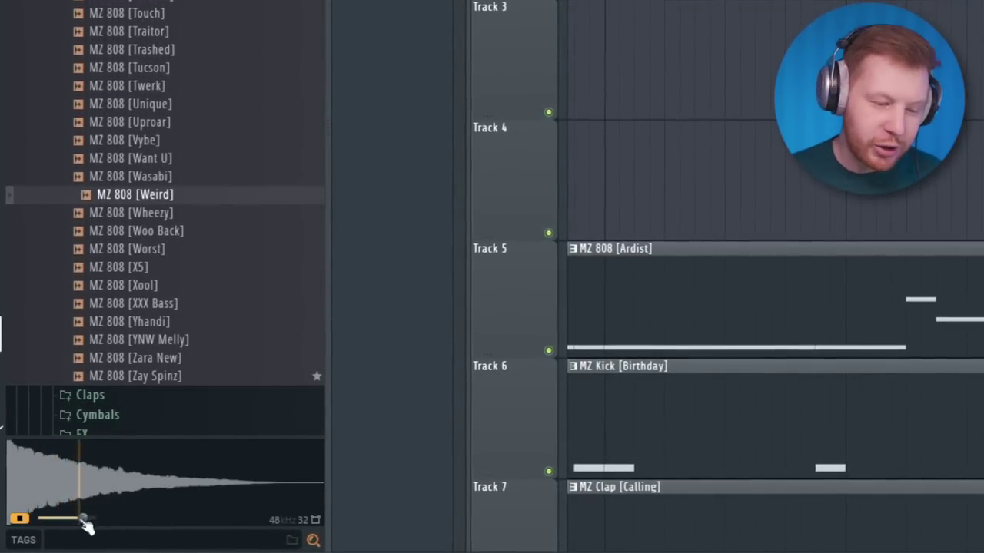
{"action": "key", "text": "Up"}
{"action": "key", "text": "Up"}
{"action": "key", "text": "Up"}
{"action": "key", "text": "Up"}
{"action": "key", "text": "Up"}
{"action": "key", "text": "Up"}
{"action": "key", "text": "Up"}
{"action": "key", "text": "Up"}
{"action": "key", "text": "Up"}
{"action": "key", "text": "Up"}
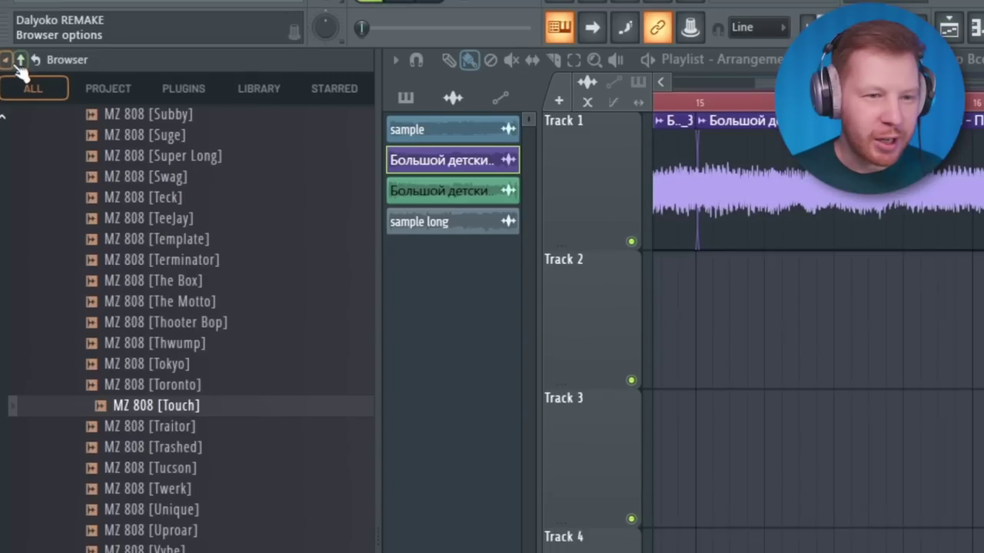
Enable full sample preview in the browser and audition KSHMR Arp 05 - (Em)
{"action": "left_click", "coordinate": [7, 40]}
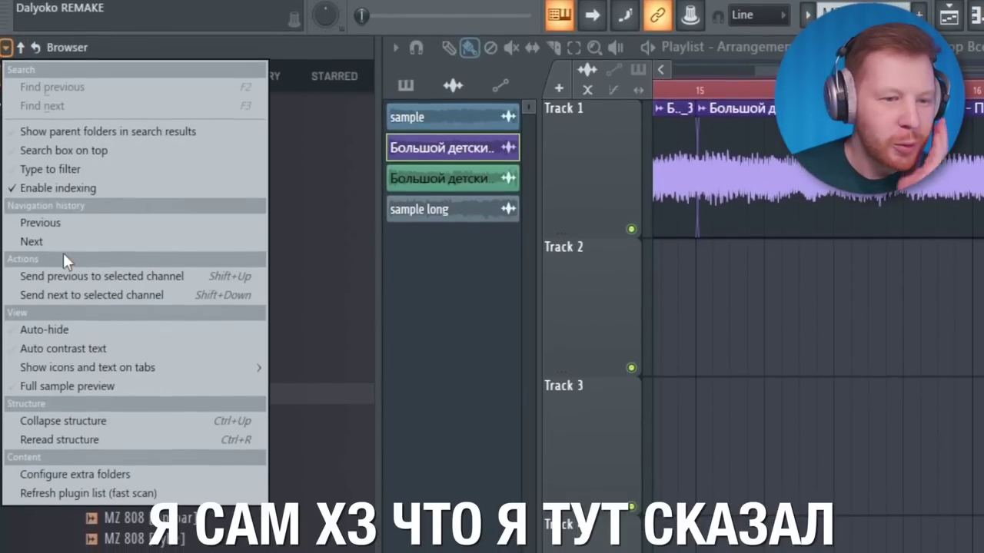
{"action": "left_click", "coordinate": [114, 381]}
{"action": "scroll", "coordinate": [221, 530], "scroll_direction": "up", "scroll_amount": 12}
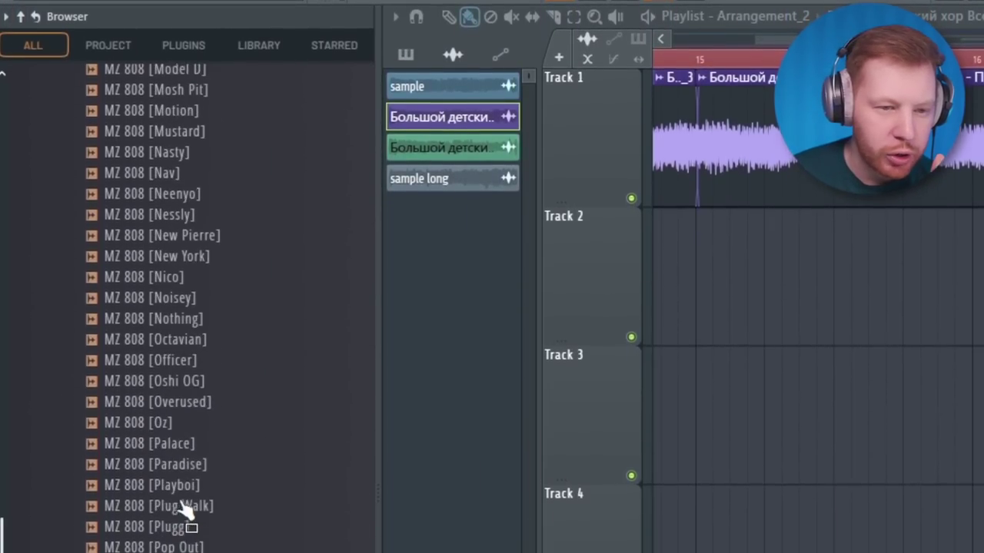
{"action": "scroll", "coordinate": [184, 507], "scroll_direction": "up", "scroll_amount": 20}
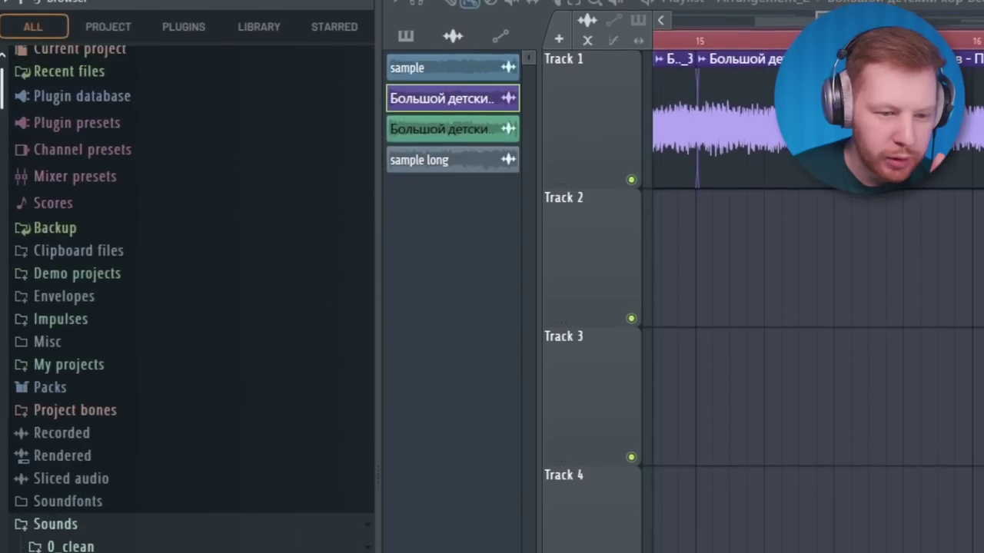
{"action": "scroll", "coordinate": [188, 307], "scroll_direction": "down", "scroll_amount": 12}
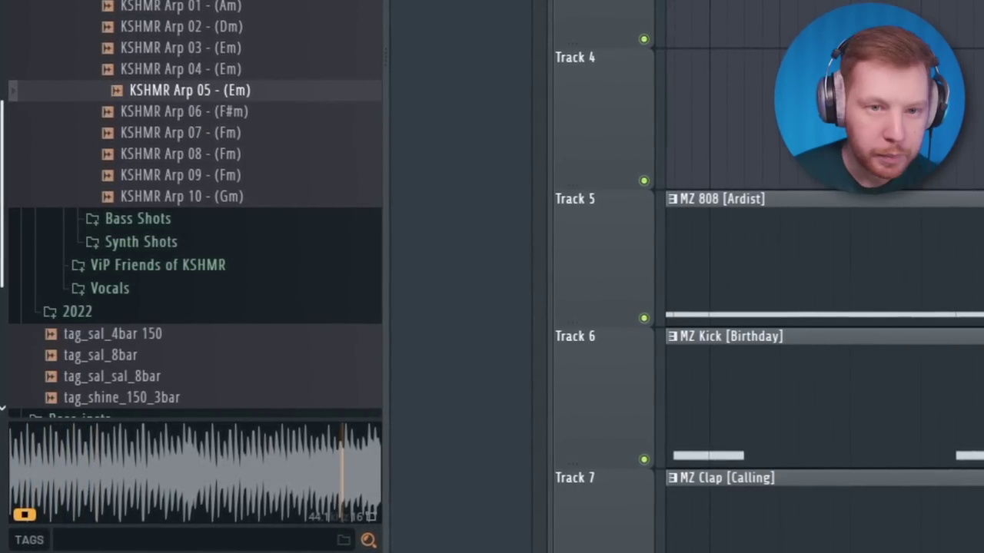
{"action": "left_click", "coordinate": [188, 89]}
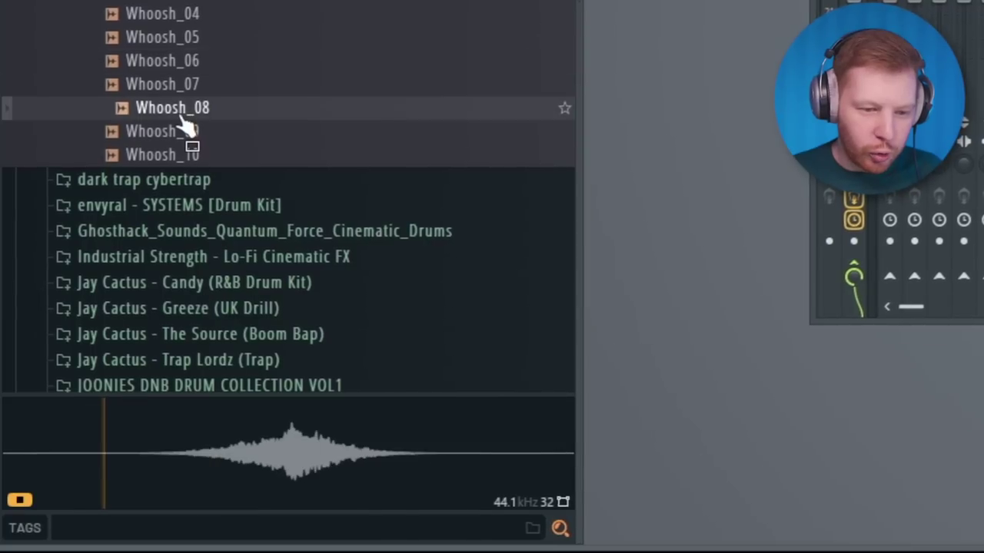
Audition Whoosh_08 and other effect samples, starting playback from chosen points in the waveform preview, and stop playback
{"action": "left_click", "coordinate": [170, 44]}
{"action": "left_click", "coordinate": [182, 107]}
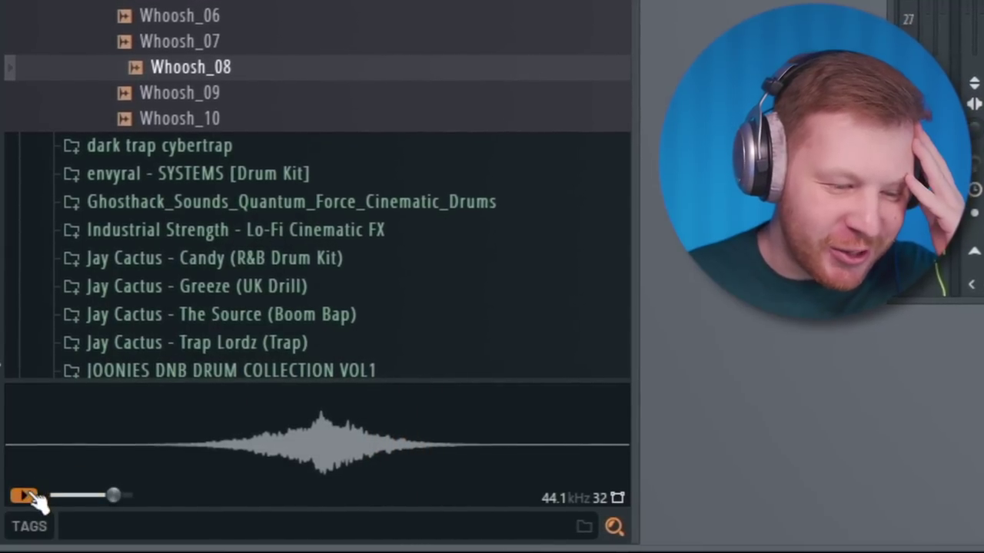
{"action": "left_click", "coordinate": [300, 455]}
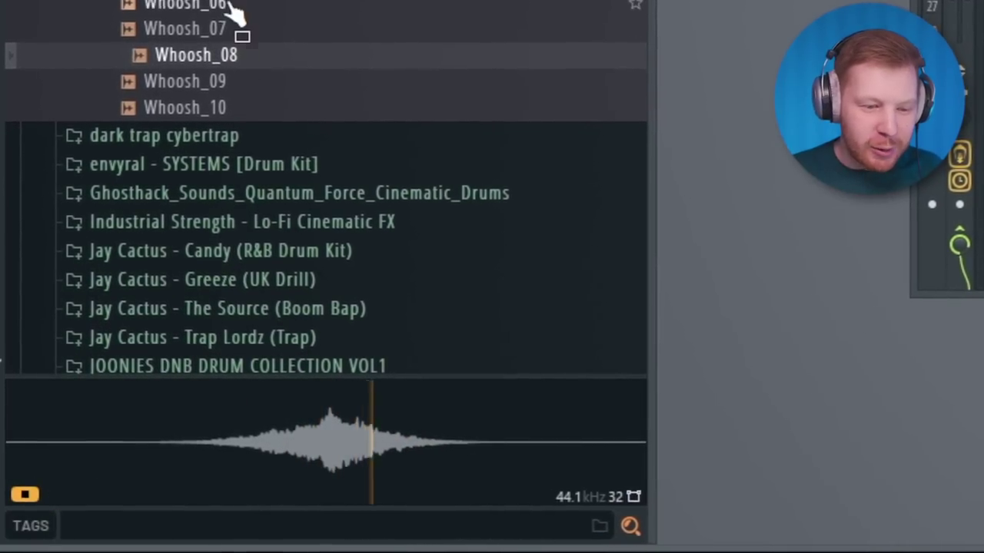
{"action": "left_click", "coordinate": [229, 4]}
{"action": "left_click", "coordinate": [184, 0]}
{"action": "left_click", "coordinate": [184, 0]}
{"action": "left_click", "coordinate": [184, 0]}
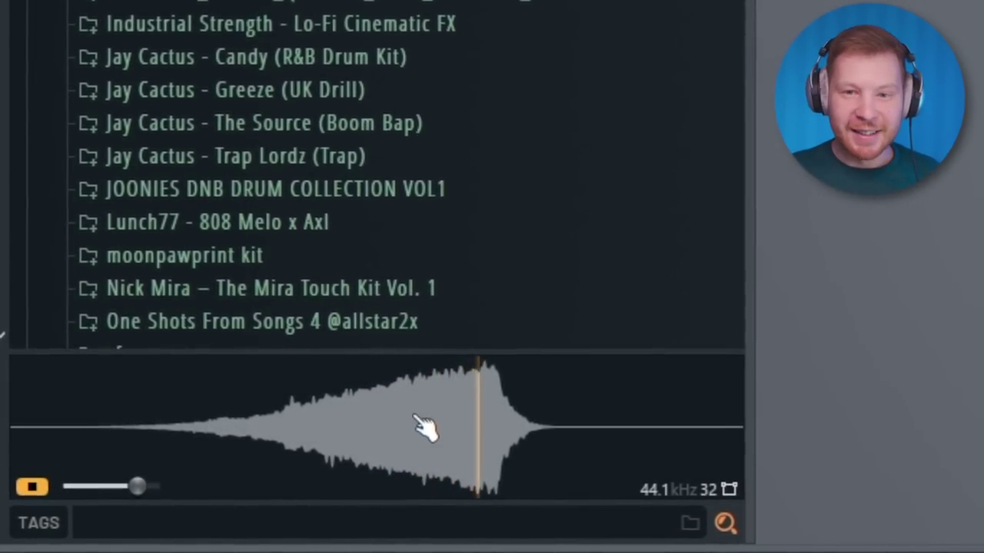
{"action": "left_click", "coordinate": [32, 488]}
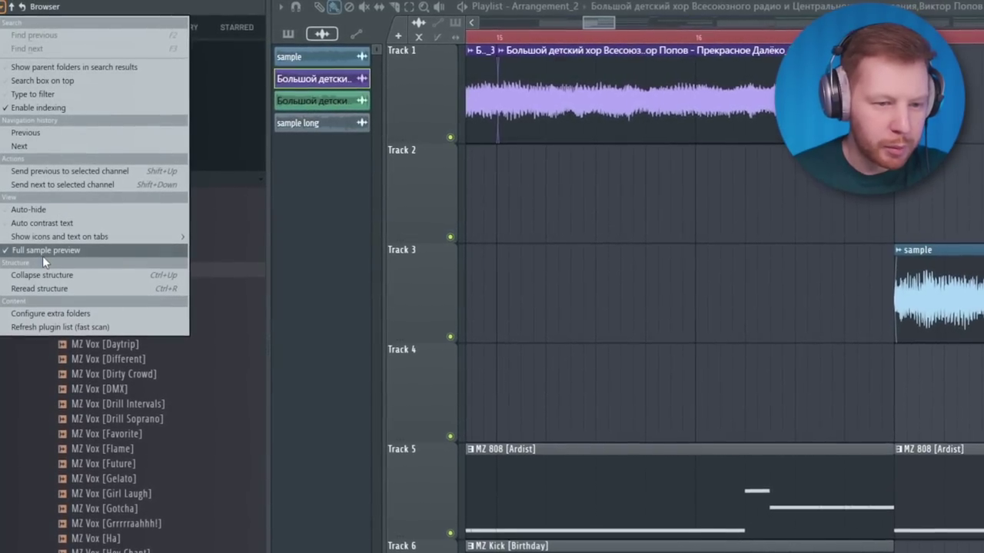
Try the browser's Auto-hide option and turn it back off
{"action": "left_click", "coordinate": [36, 210]}
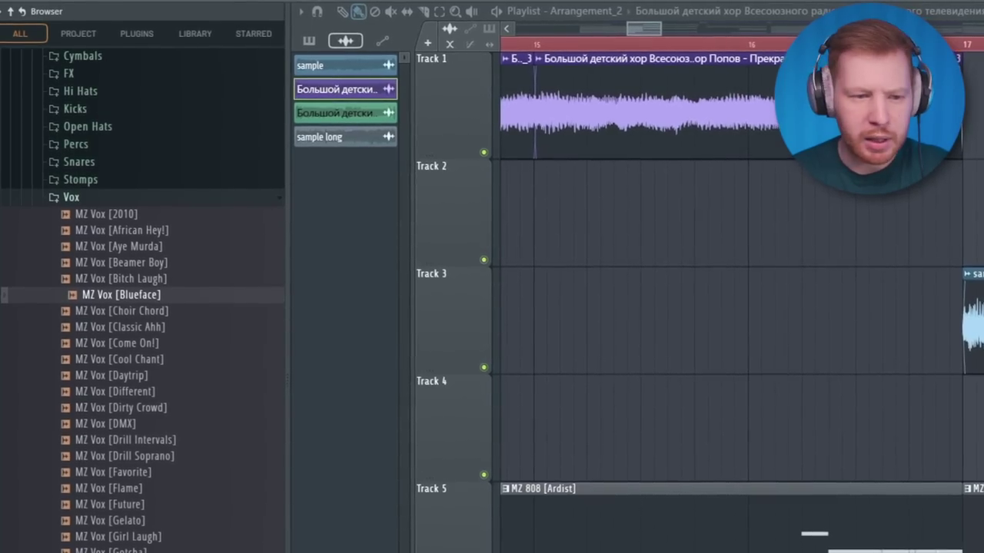
{"action": "left_click", "coordinate": [6, 10]}
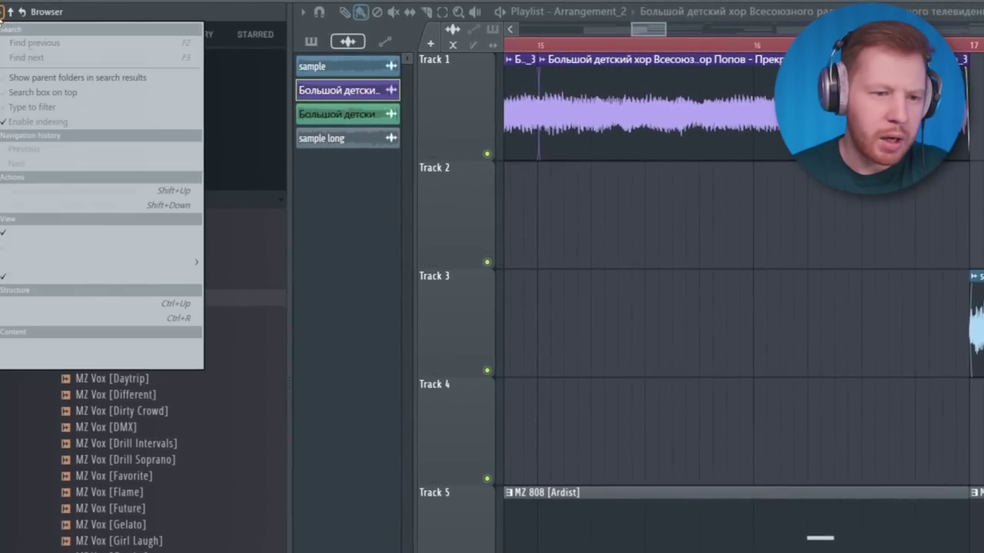
{"action": "left_click", "coordinate": [41, 235]}
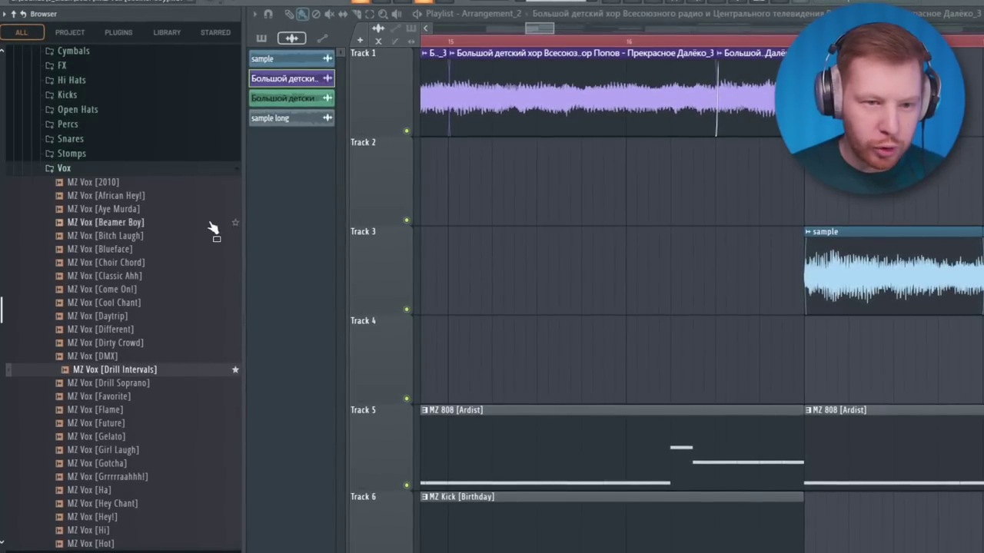
Check the Starred category against the full folder list and return to the full list
{"action": "left_click", "coordinate": [228, 33]}
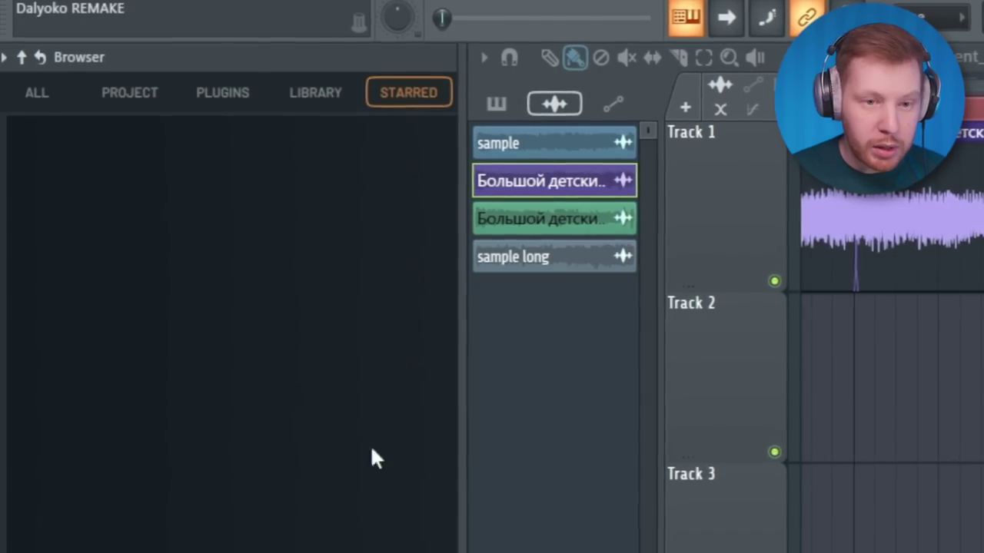
{"action": "left_click", "coordinate": [37, 92]}
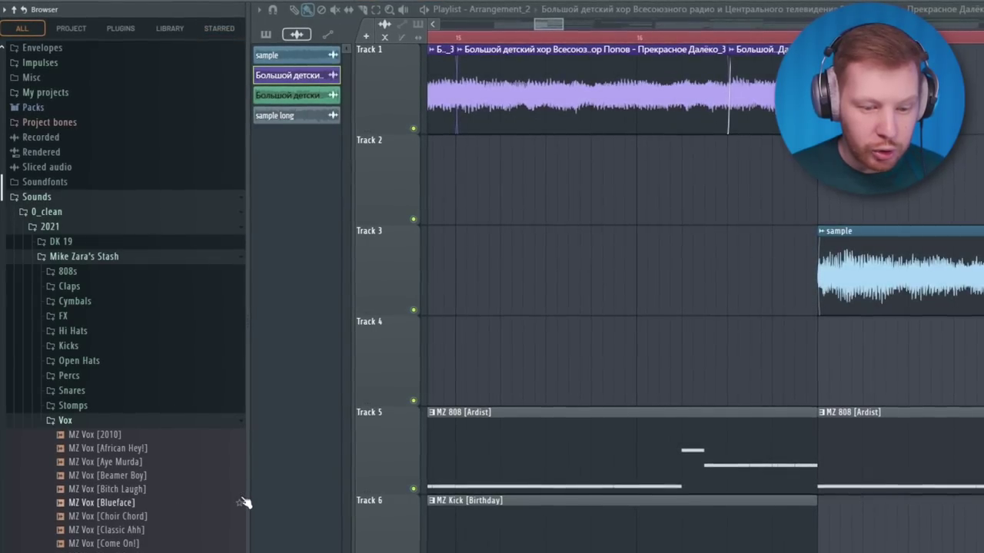
{"action": "left_click", "coordinate": [217, 29]}
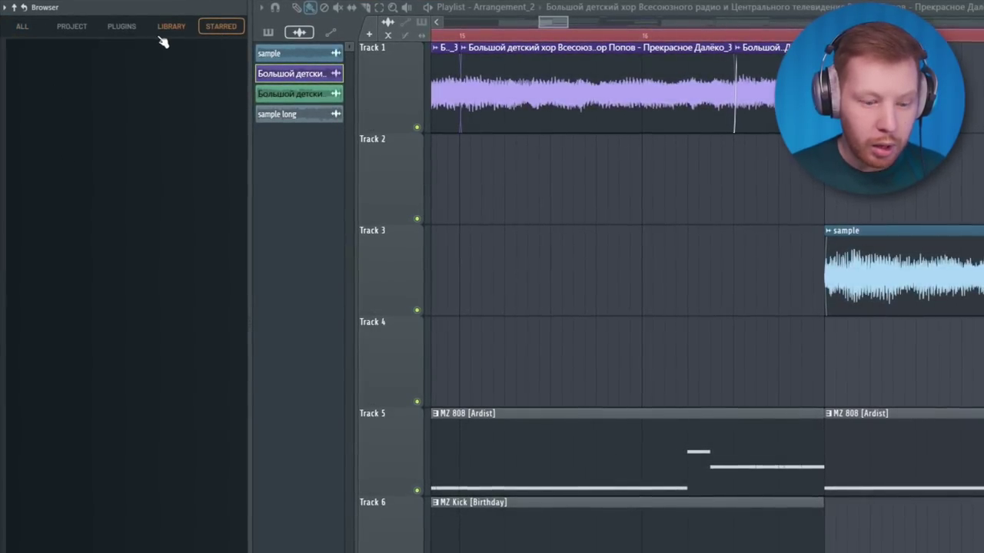
{"action": "left_click", "coordinate": [24, 23]}
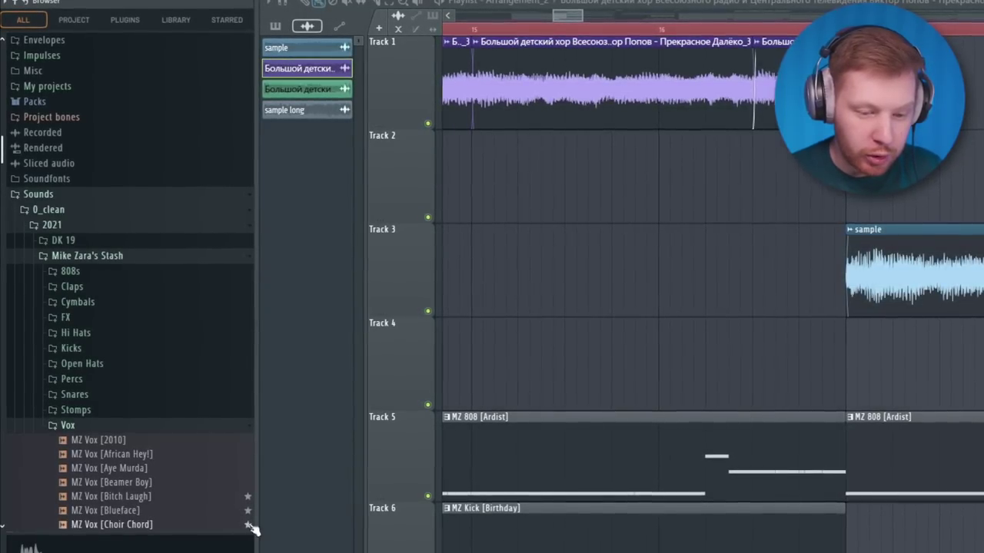
Collapse the Vox folder, expand Kicks, and check which options the sample pack folder and its subfolders offer
{"action": "left_click", "coordinate": [249, 425]}
{"action": "right_click", "coordinate": [196, 263]}
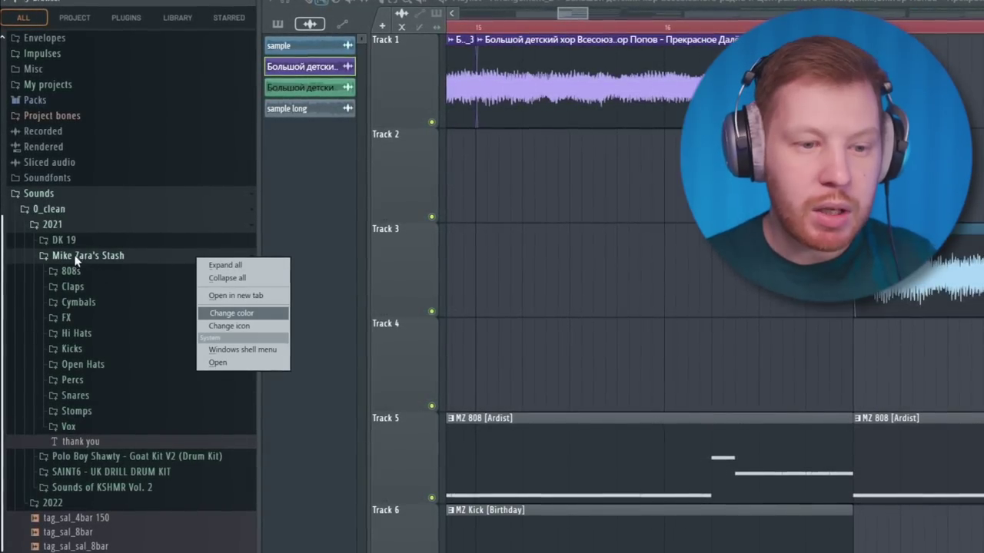
{"action": "left_click", "coordinate": [60, 256]}
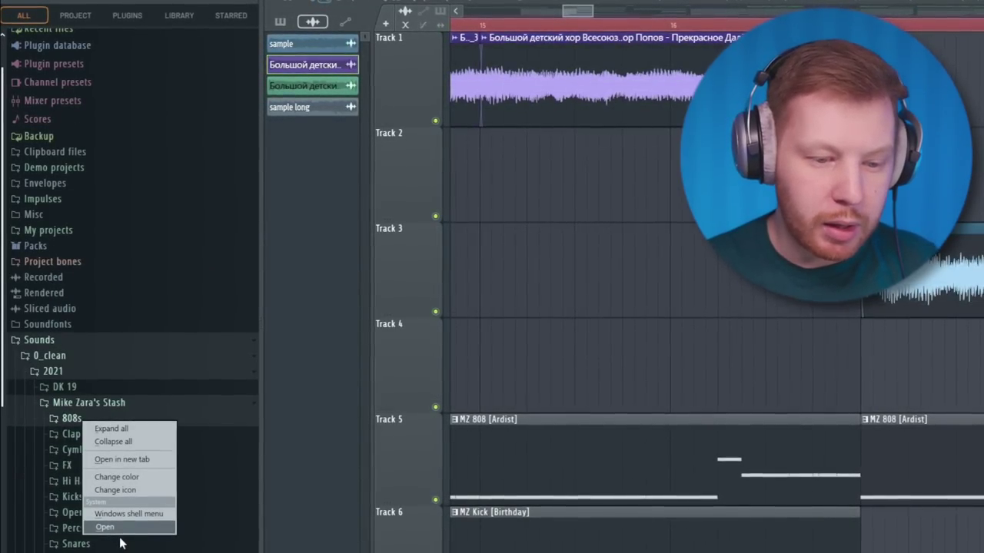
{"action": "left_click", "coordinate": [73, 497]}
{"action": "right_click", "coordinate": [87, 311]}
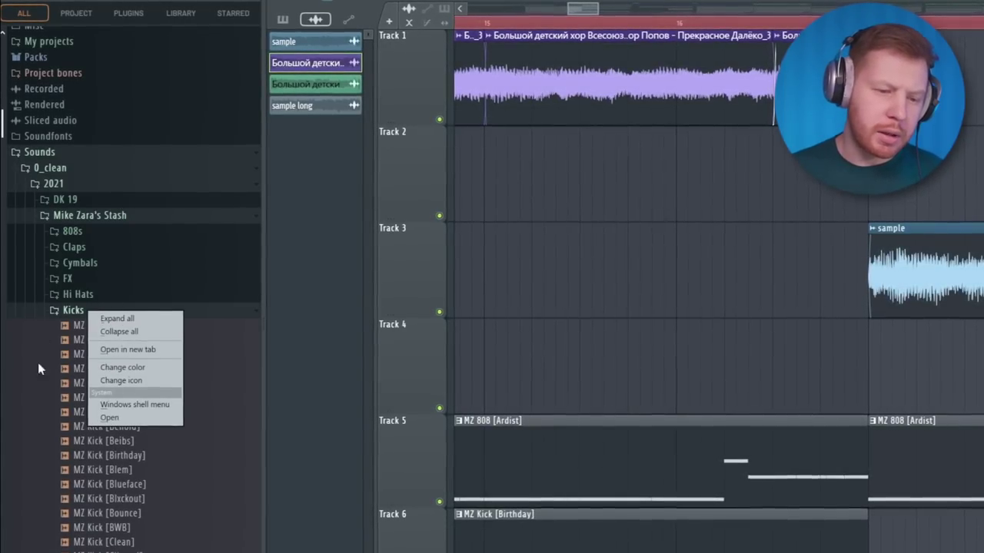
{"action": "left_click", "coordinate": [48, 415]}
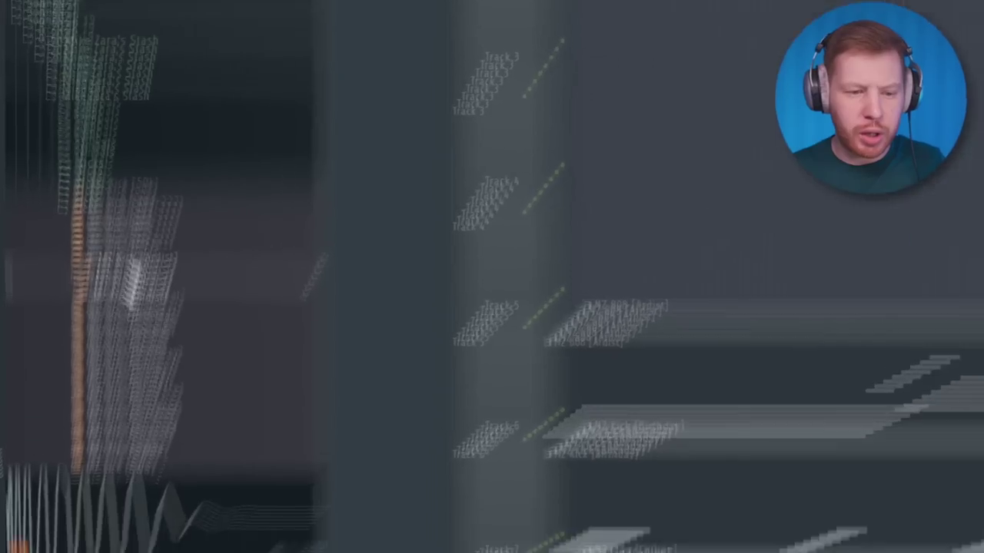
Add a new tag named Kick to the MZ Kick [Ardist] sample
{"action": "right_click", "coordinate": [96, 384]}
{"action": "mouse_move", "coordinate": [274, 442]}
{"action": "left_click", "coordinate": [246, 464]}
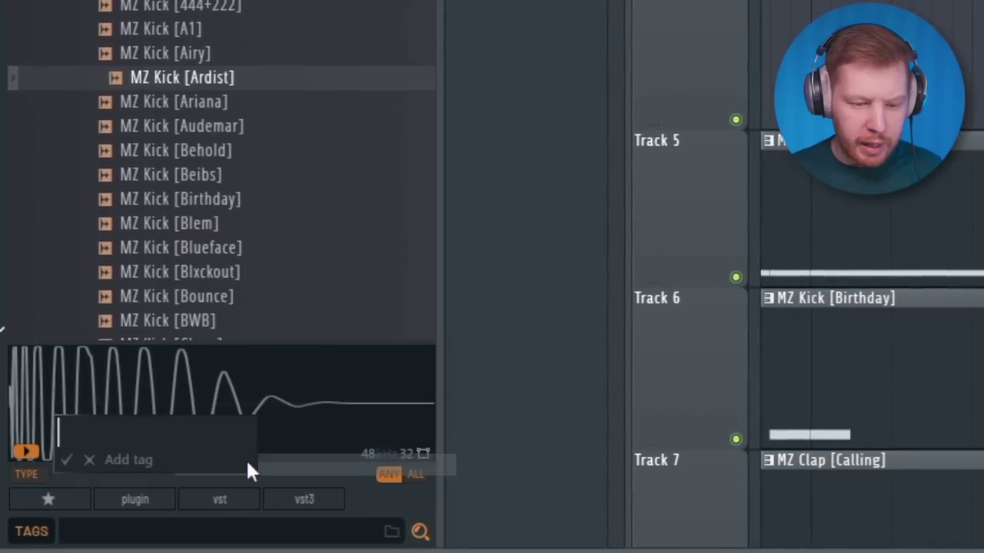
{"action": "type", "text": "Kick"}
{"action": "key", "text": "Return"}
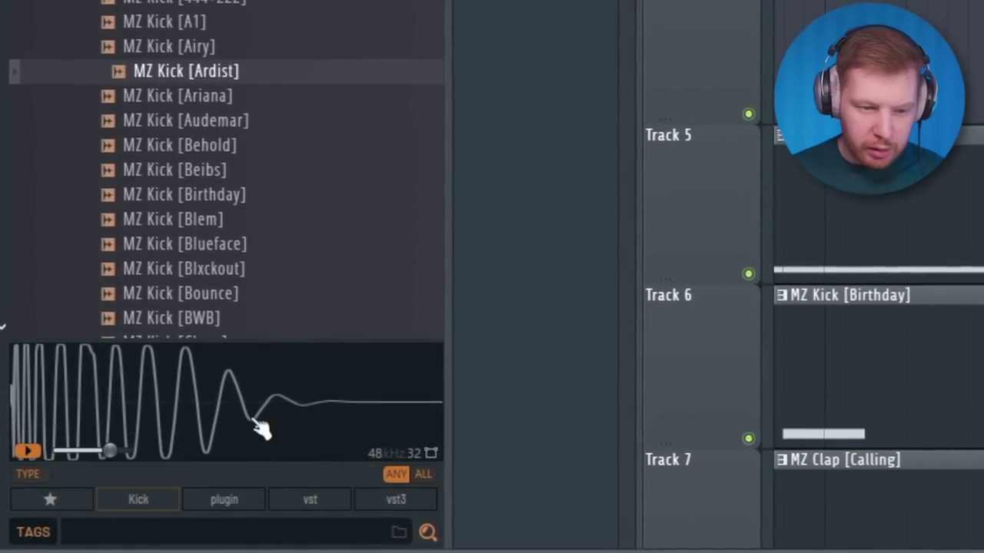
Add a second tag named Trap to the MZ Kick [Ardist] sample
{"action": "right_click", "coordinate": [178, 70]}
{"action": "left_click", "coordinate": [273, 461]}
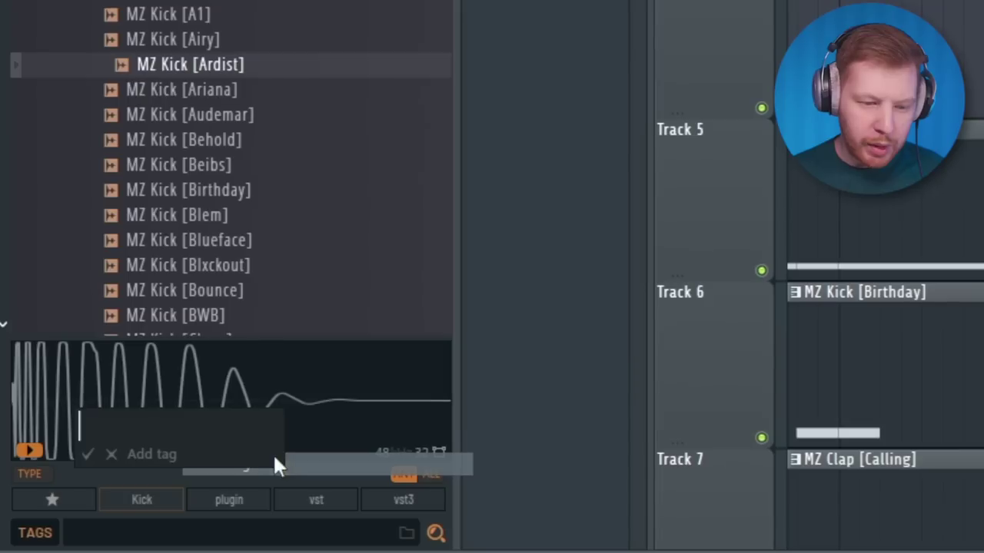
{"action": "type", "text": "Trap"}
{"action": "key", "text": "Return"}
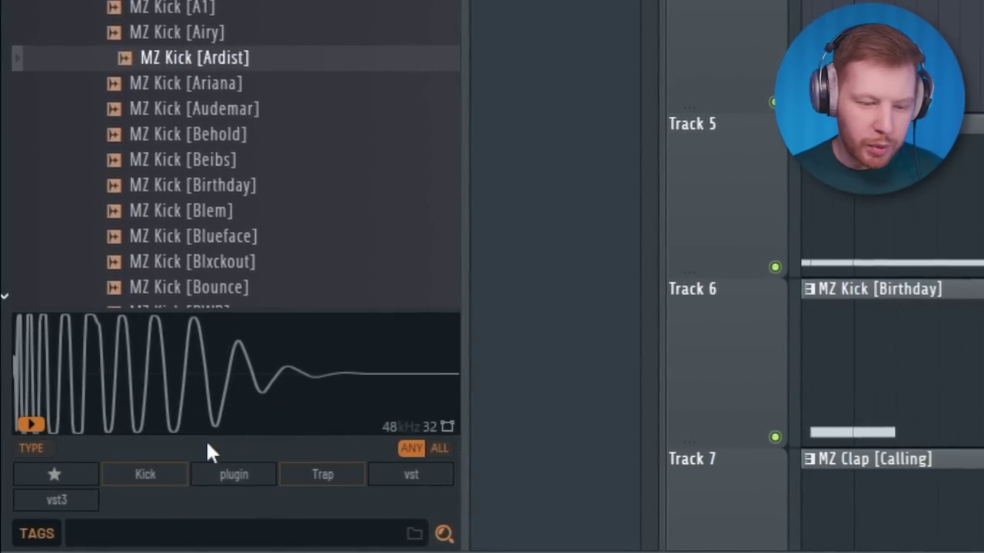
Try the Trap and Kick tag filters in the browser, clear them, and collapse the Sounds folder
{"action": "left_click", "coordinate": [319, 476]}
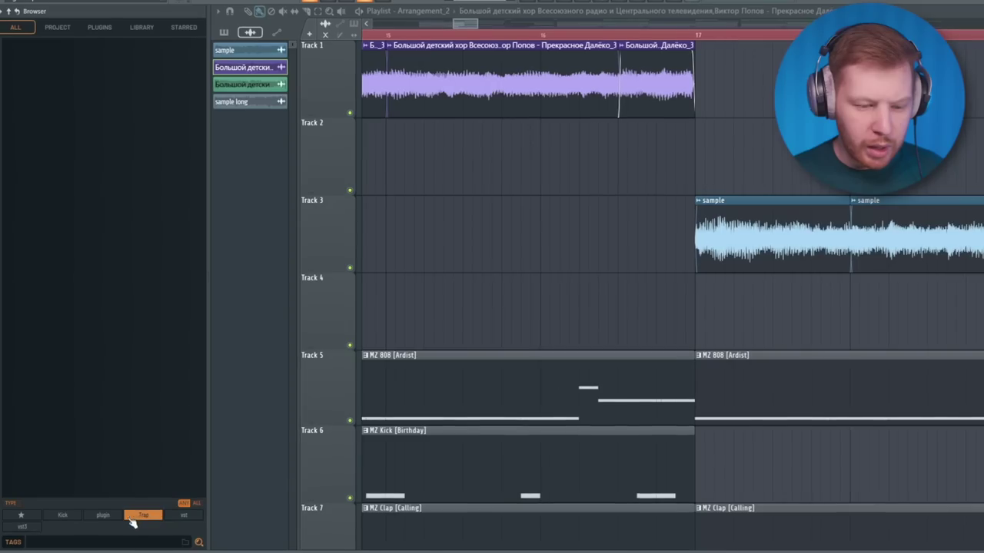
{"action": "left_click", "coordinate": [70, 519]}
{"action": "left_click", "coordinate": [144, 517]}
{"action": "scroll", "coordinate": [123, 365], "scroll_direction": "down", "scroll_amount": 2}
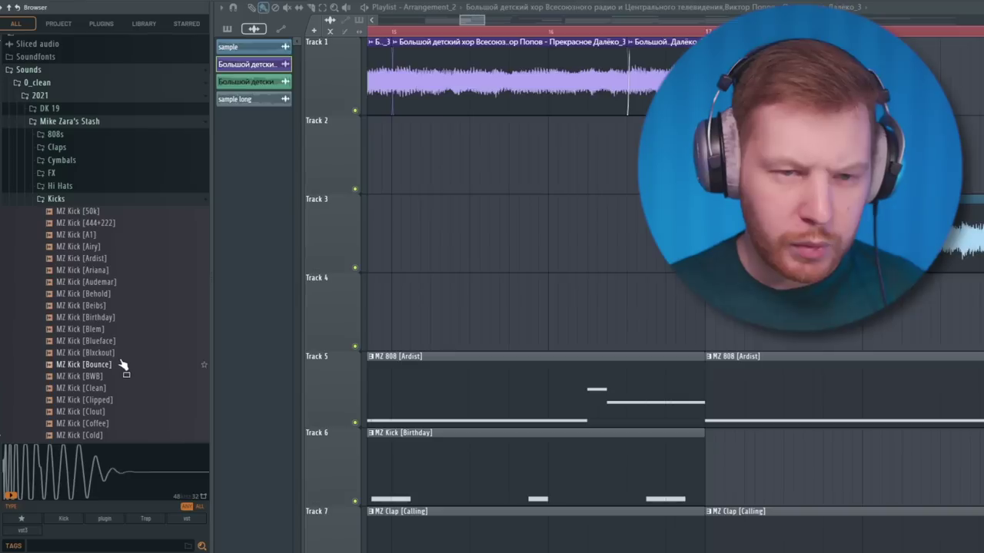
{"action": "left_click", "coordinate": [55, 68]}
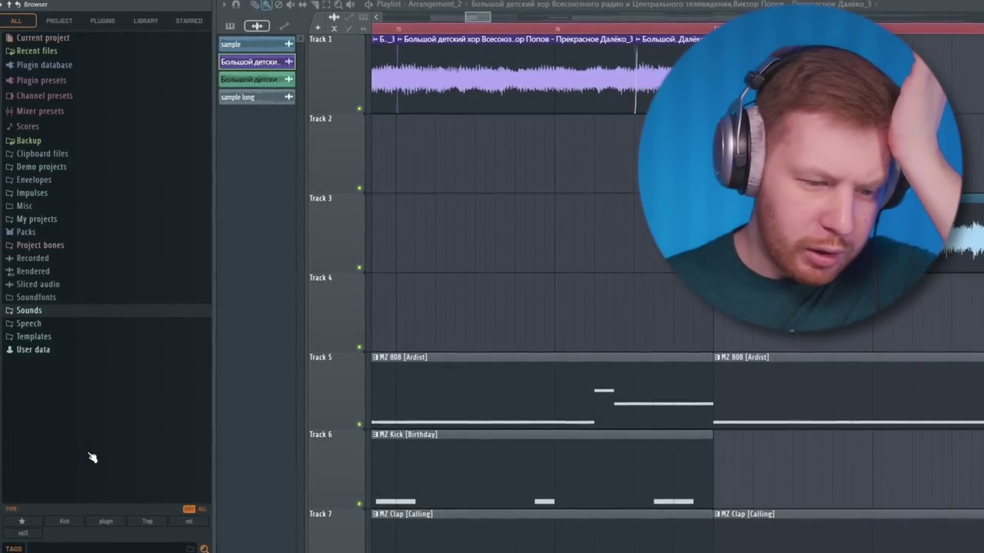
Search the browser for "kick" and switch to the Starred samples
{"action": "left_click", "coordinate": [182, 545]}
{"action": "type", "text": "kick"}
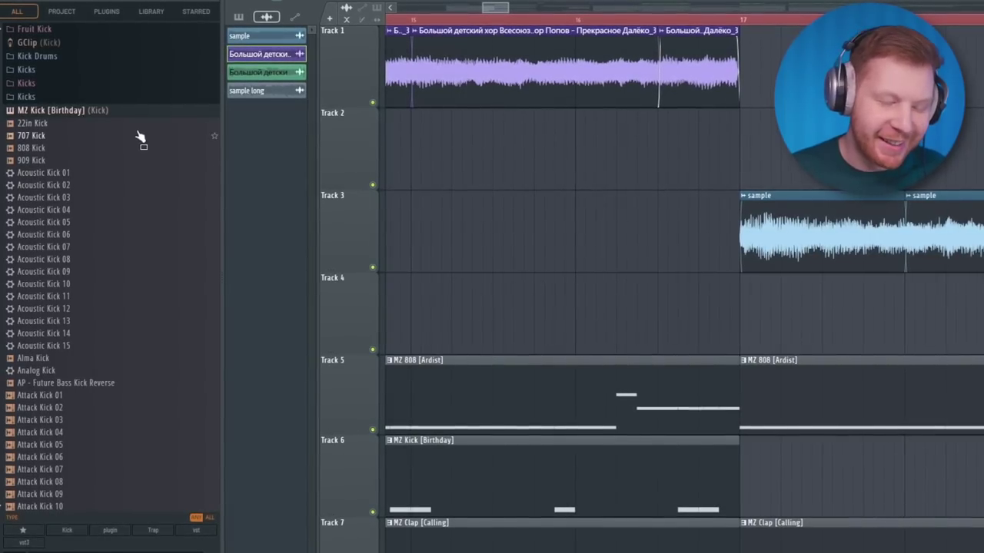
{"action": "left_click", "coordinate": [195, 11]}
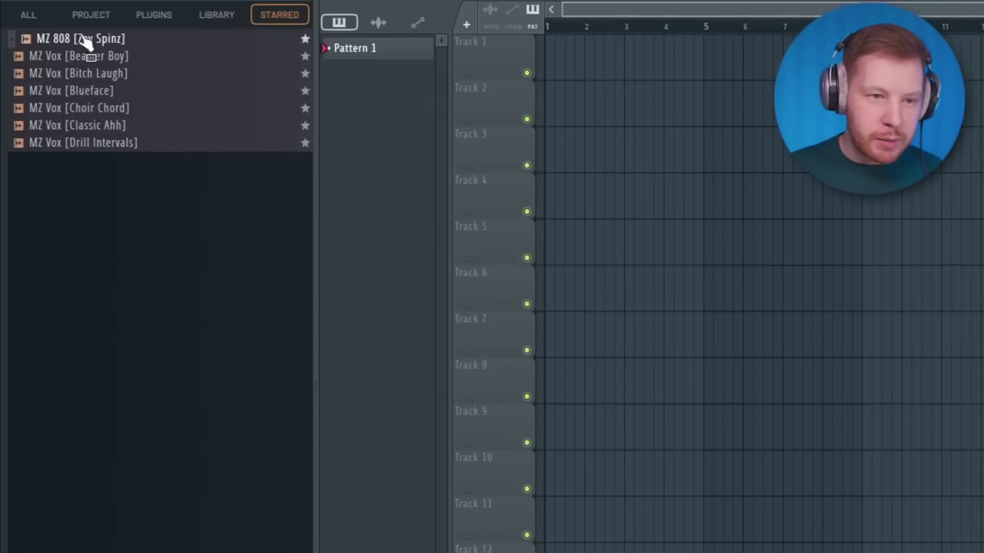
Return to the full folder list and browse through Sounds, 0_clean, 2022, _garage, Sample Magic UK Garage Nation and loops to drum_loops
{"action": "left_click", "coordinate": [31, 94]}
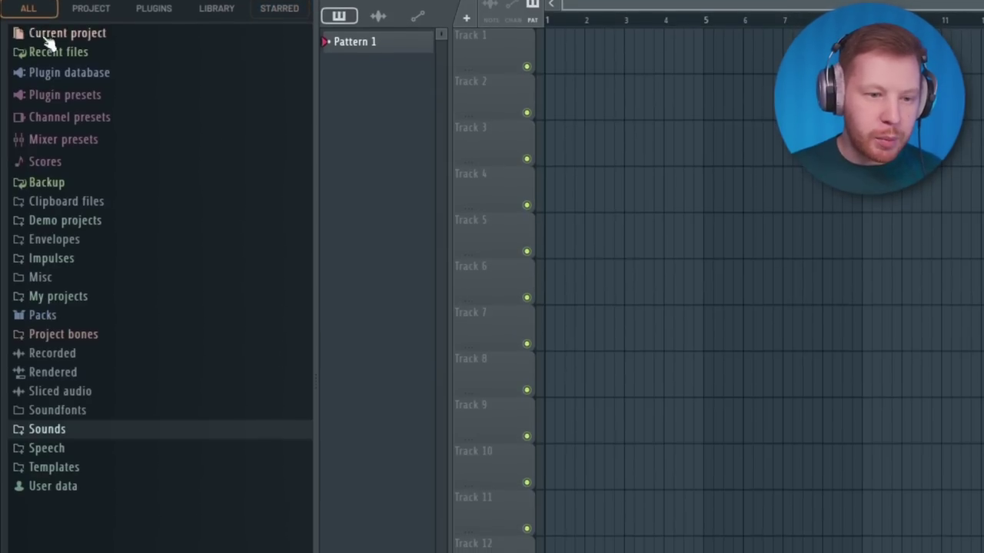
{"action": "left_click", "coordinate": [45, 421]}
{"action": "left_click", "coordinate": [46, 438]}
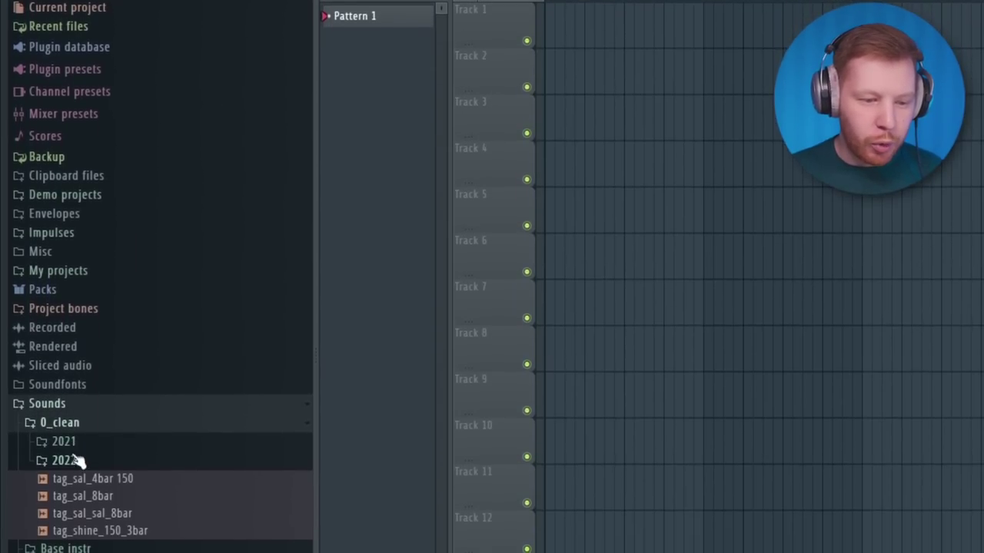
{"action": "left_click", "coordinate": [70, 460]}
{"action": "left_click", "coordinate": [65, 551]}
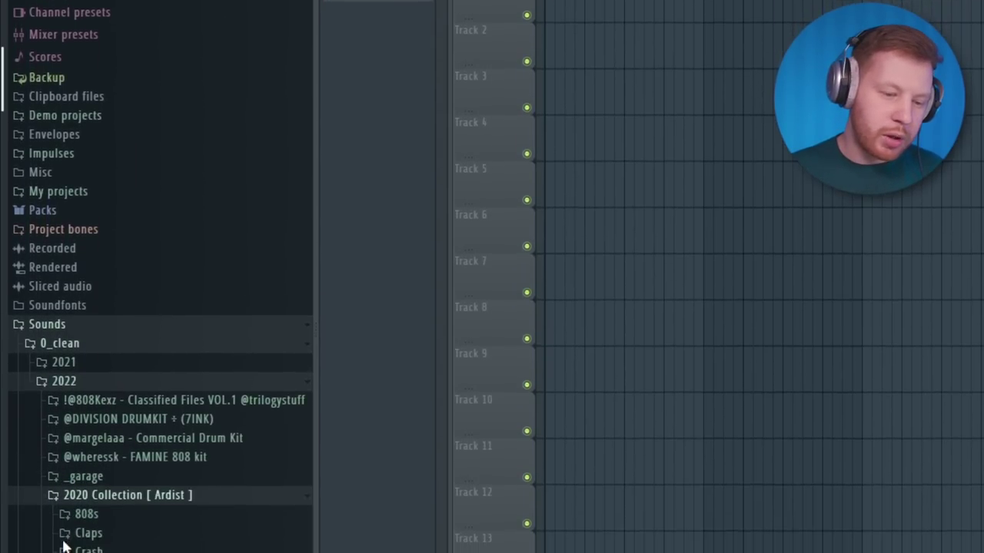
{"action": "left_click", "coordinate": [101, 539]}
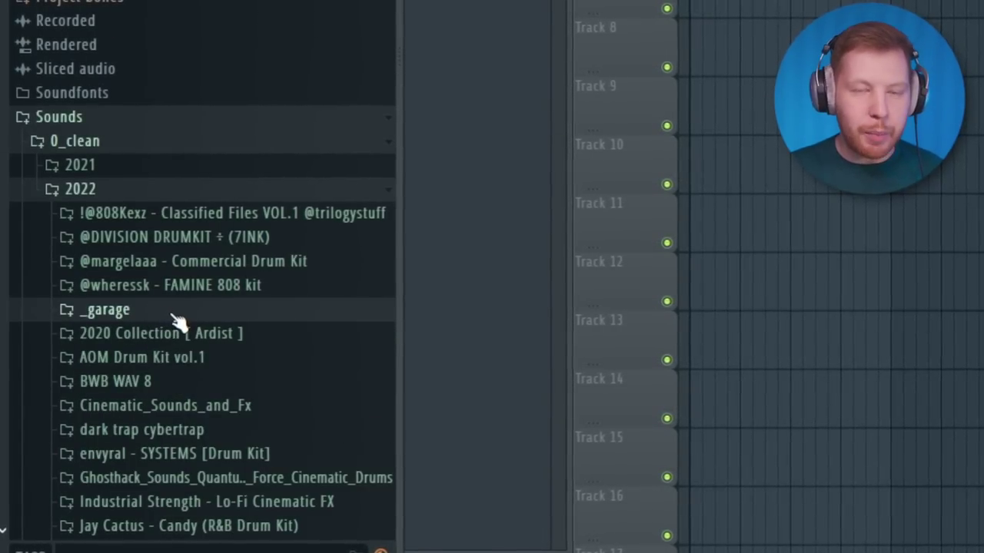
{"action": "left_click", "coordinate": [133, 317]}
{"action": "left_click", "coordinate": [191, 282]}
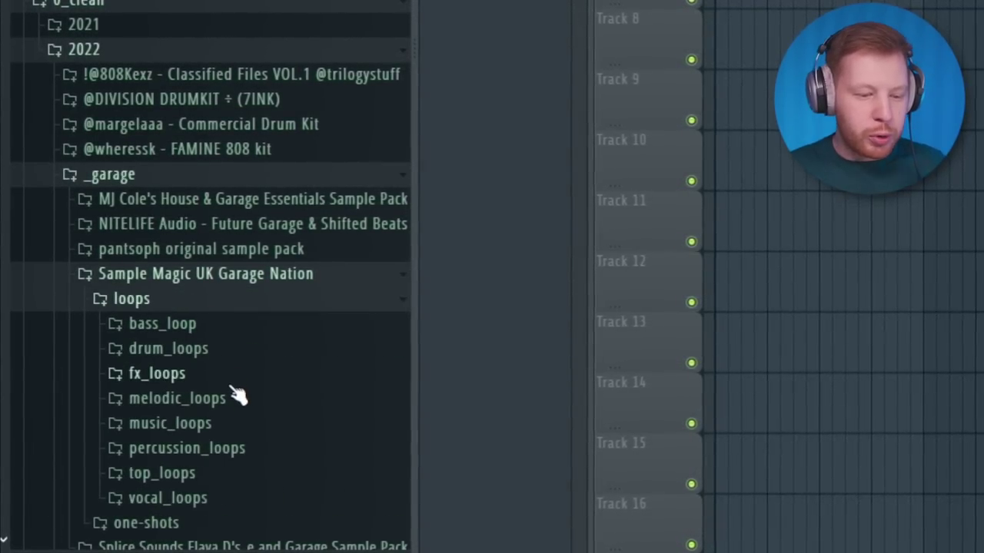
{"action": "left_click", "coordinate": [223, 356]}
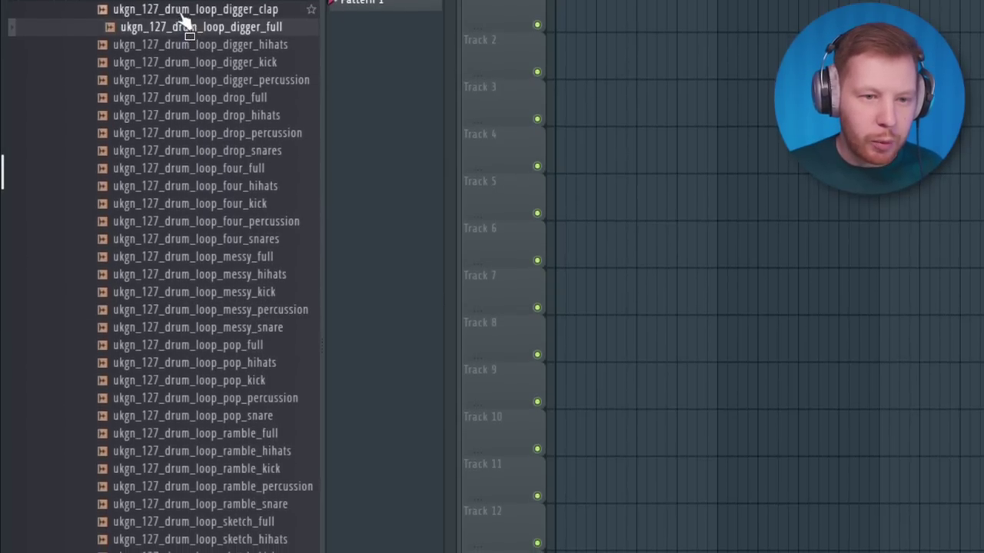
Tag a continuous range of the ukgn_127 drum loops as Edm and try the Edm tag filter
{"action": "right_click", "coordinate": [178, 299], "text": "shift"}
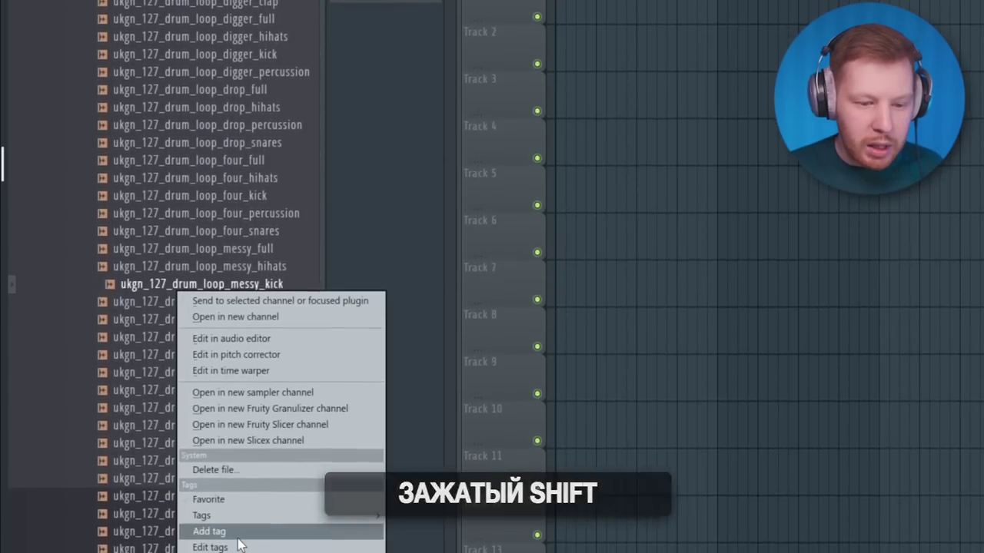
{"action": "left_click", "coordinate": [238, 536]}
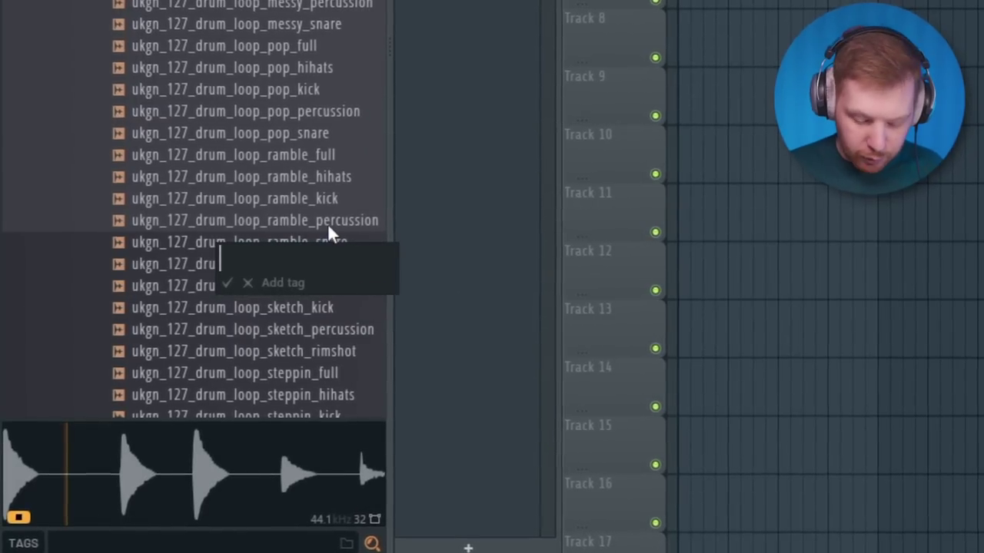
{"action": "type", "text": "Edm"}
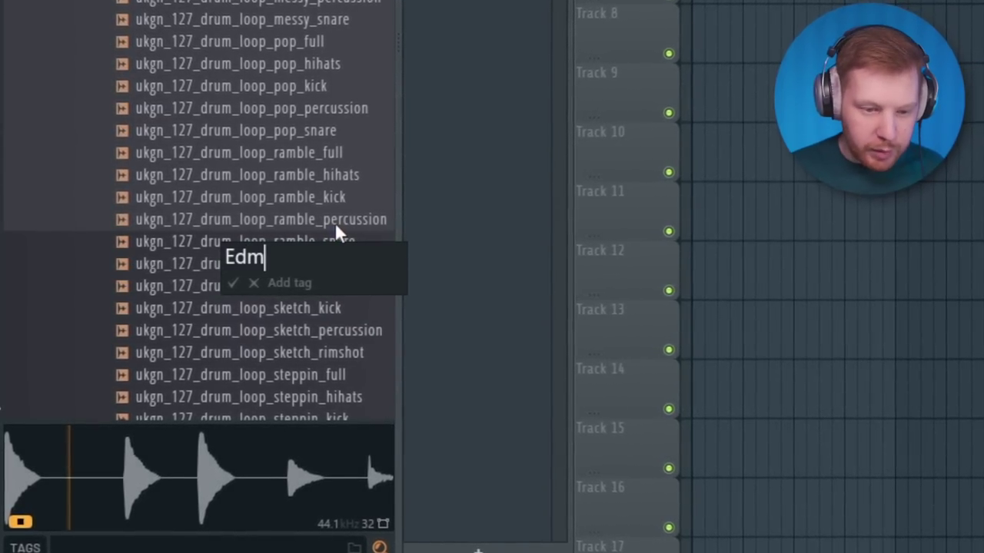
{"action": "key", "text": "Return"}
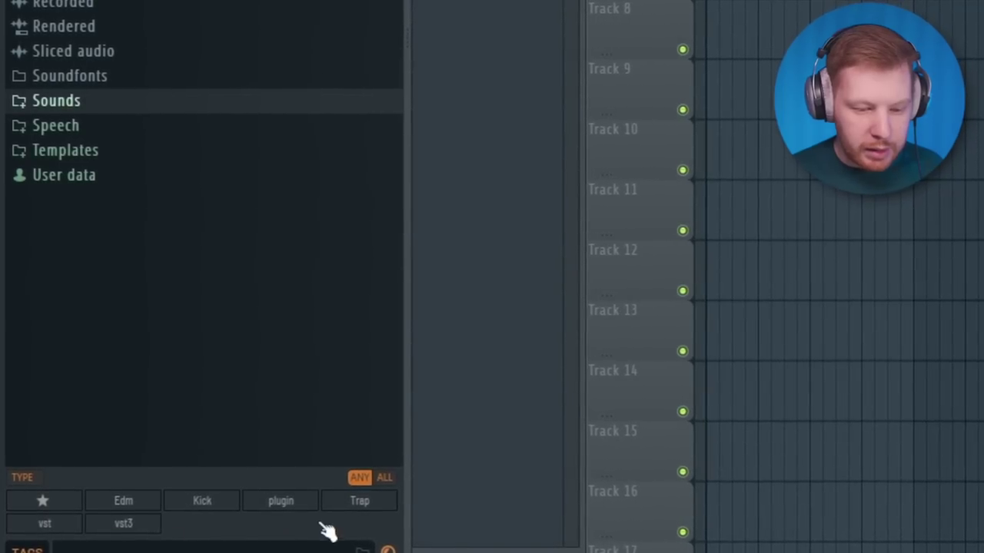
{"action": "left_click", "coordinate": [144, 507]}
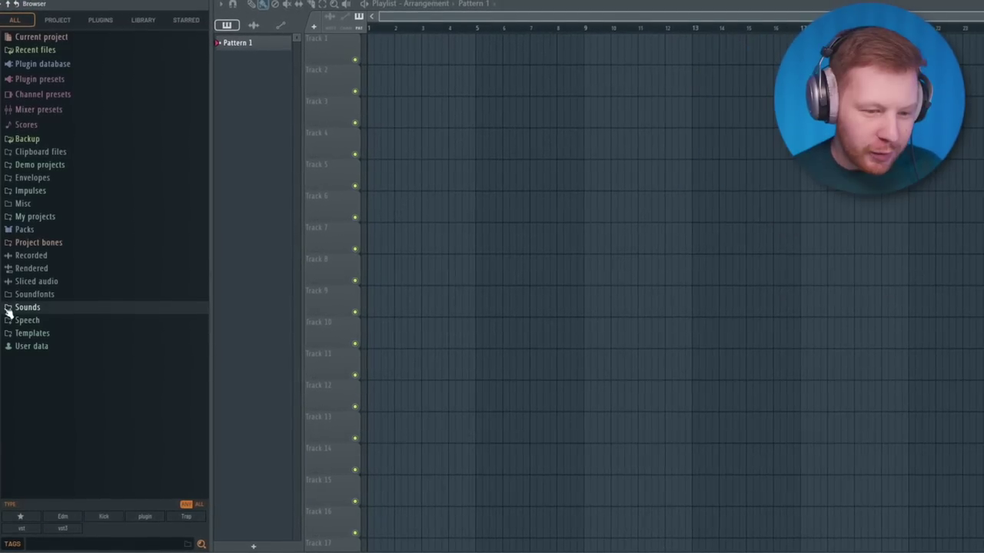
Select several separate groups of samples in the Hi Hats folder under Sounds and add the tag Hat to them
{"action": "left_click", "coordinate": [12, 308]}
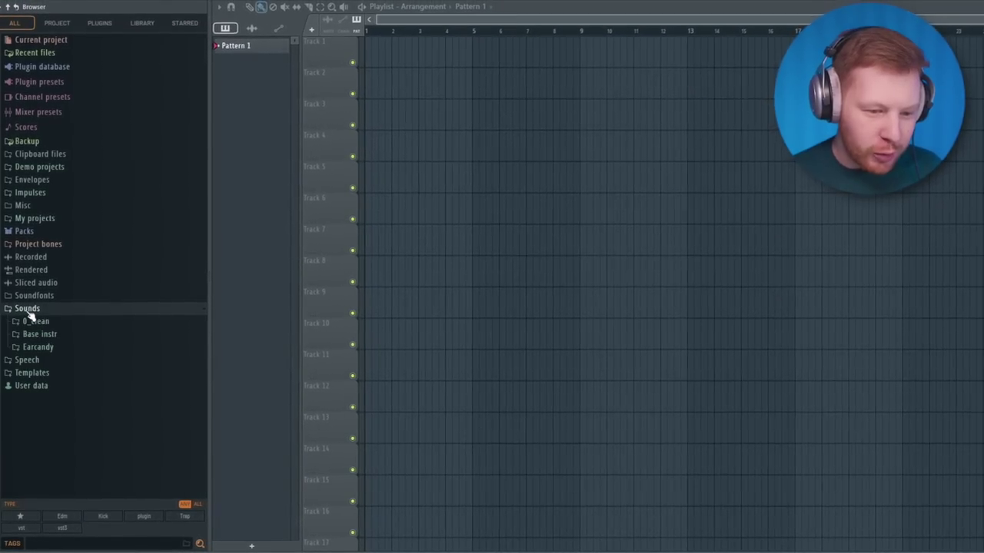
{"action": "left_click", "coordinate": [154, 392], "text": "shift"}
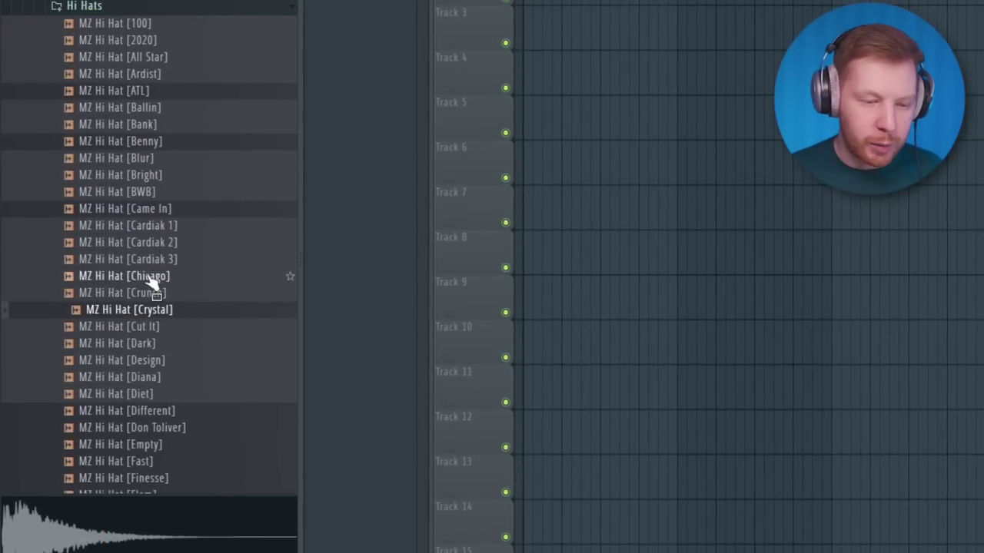
{"action": "right_click", "coordinate": [132, 243]}
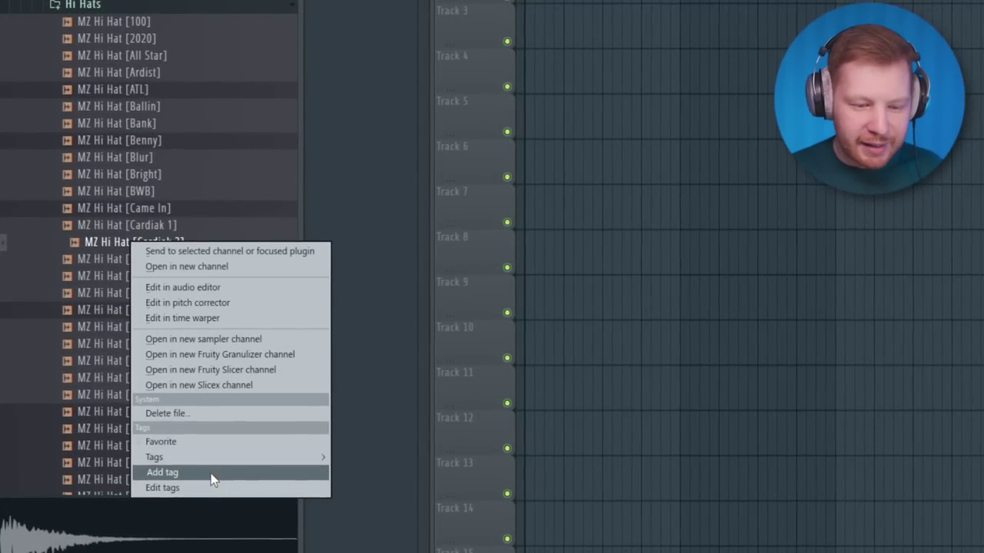
{"action": "left_click", "coordinate": [194, 488]}
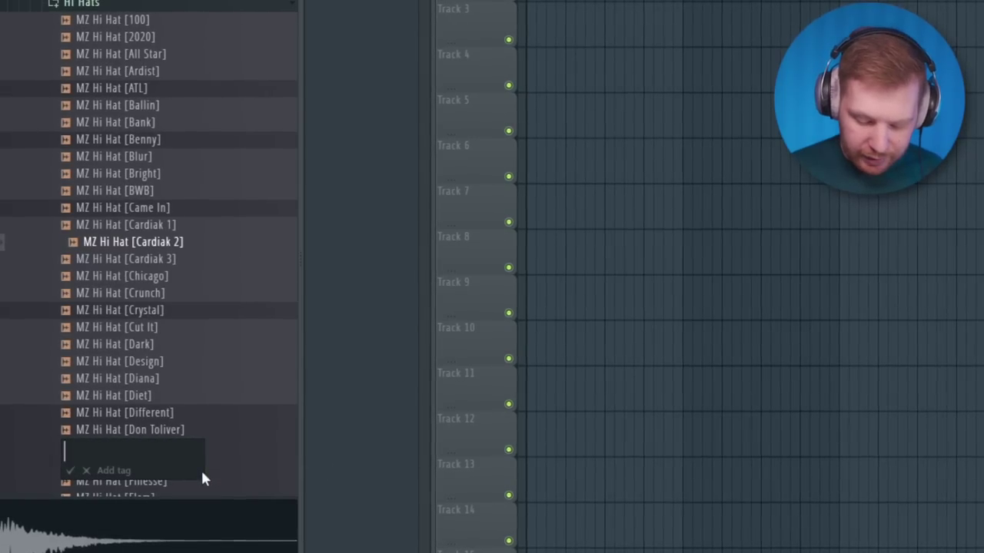
{"action": "left_click_drag", "start_coordinate": [200, 468], "coordinate": [193, 286]}
Assign the existing Trap tag to the selected hi-hat samples
{"action": "right_click", "coordinate": [135, 251]}
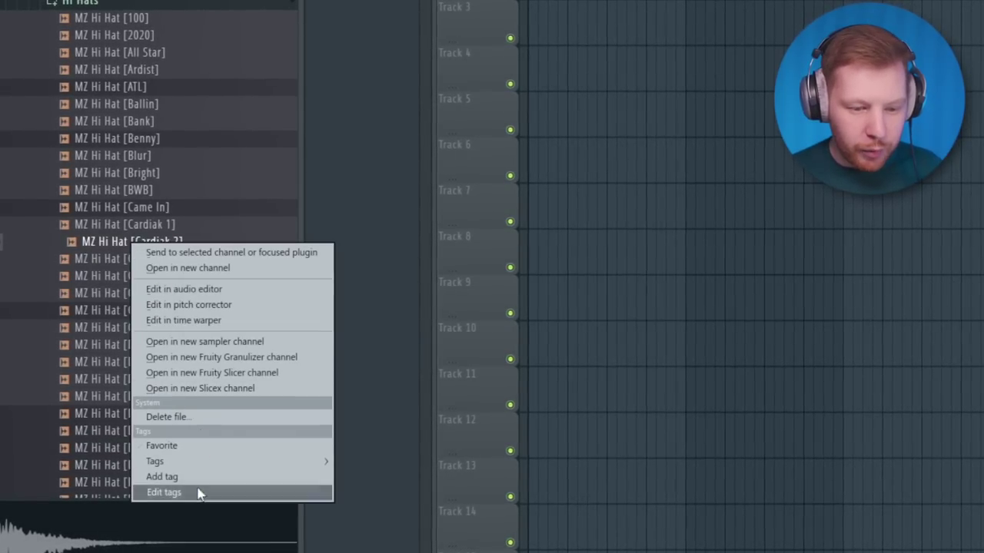
{"action": "mouse_move", "coordinate": [217, 459]}
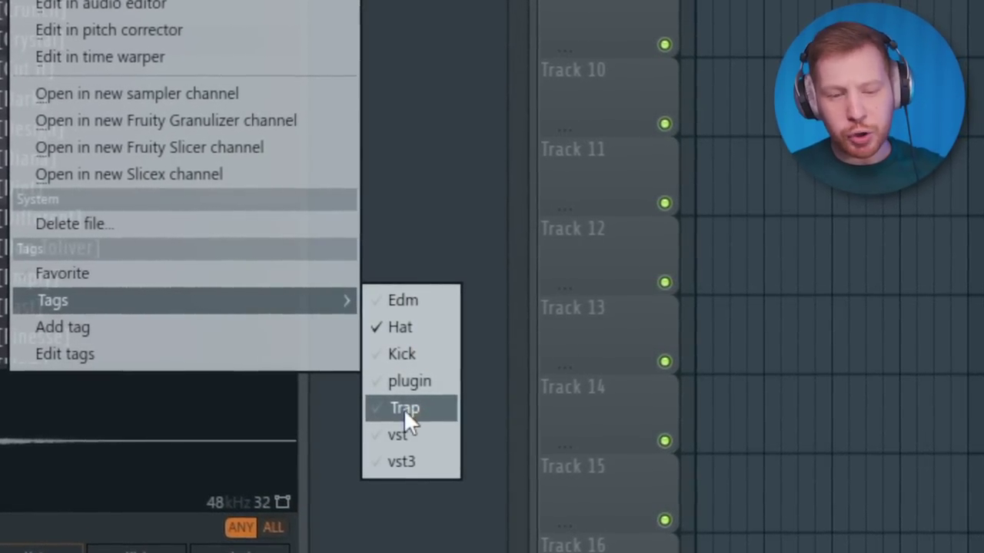
{"action": "left_click", "coordinate": [414, 410]}
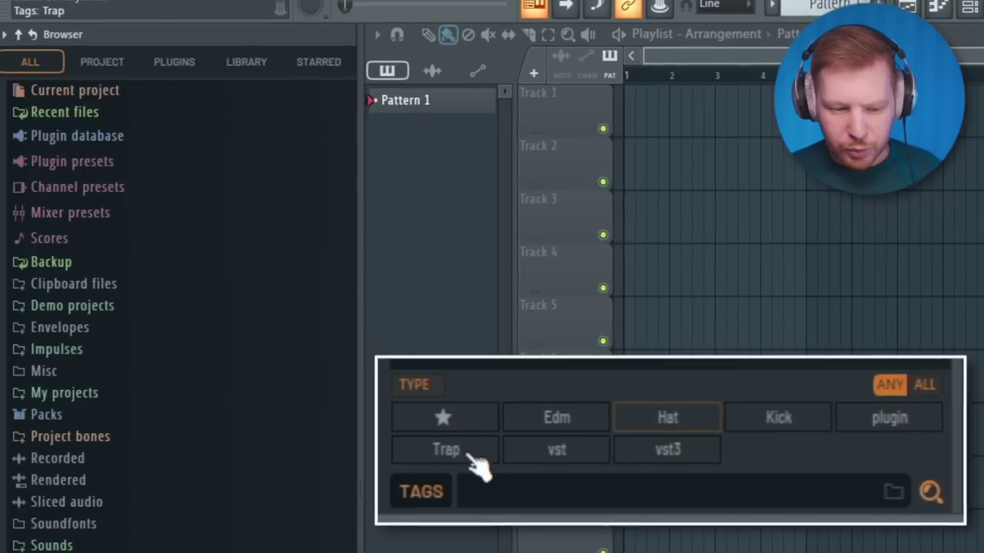
Filter the browser by the Hat tag and by the Trap tag, clear the filters, and return to the collapsed folder list
{"action": "left_click", "coordinate": [661, 432]}
{"action": "left_click", "coordinate": [690, 422]}
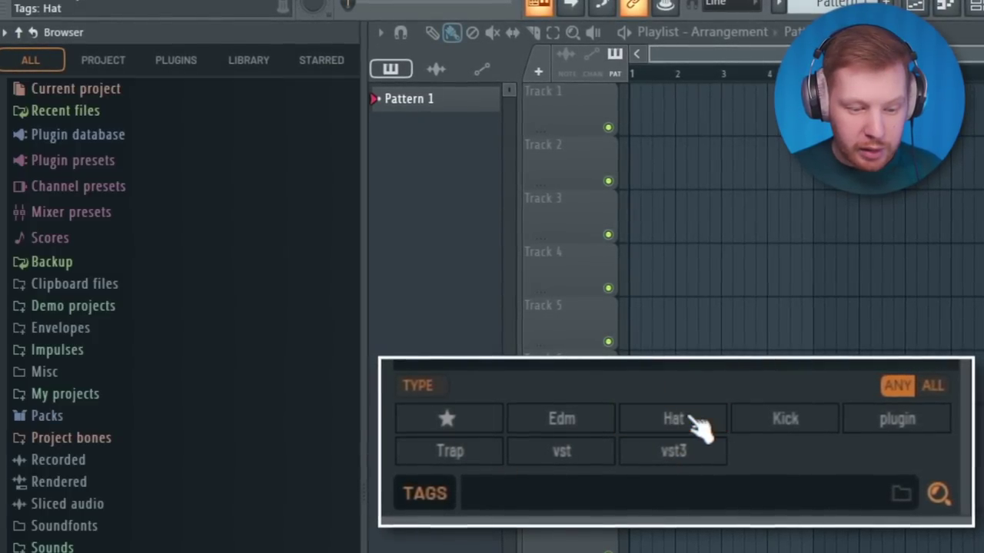
{"action": "left_click", "coordinate": [490, 453]}
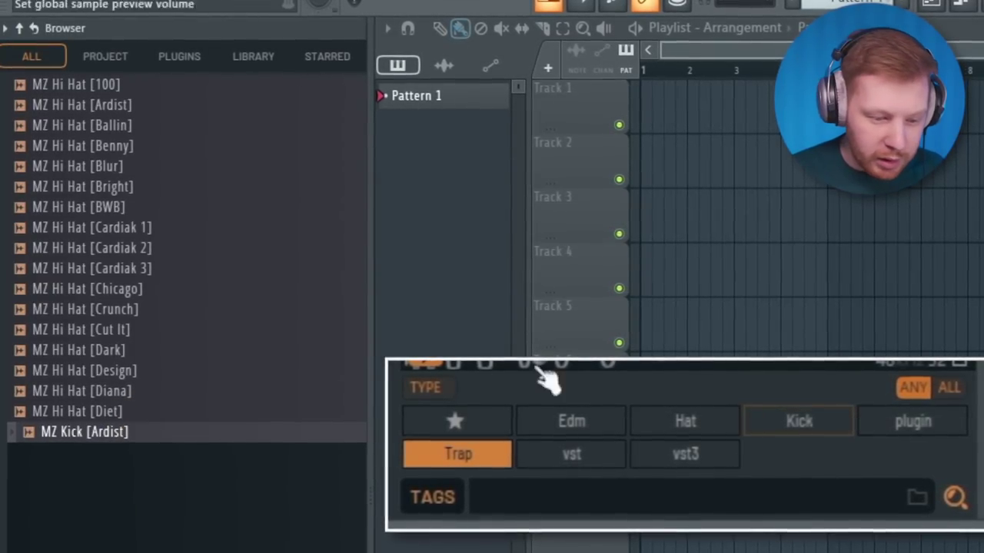
{"action": "left_click", "coordinate": [492, 445]}
{"action": "left_click", "coordinate": [487, 430]}
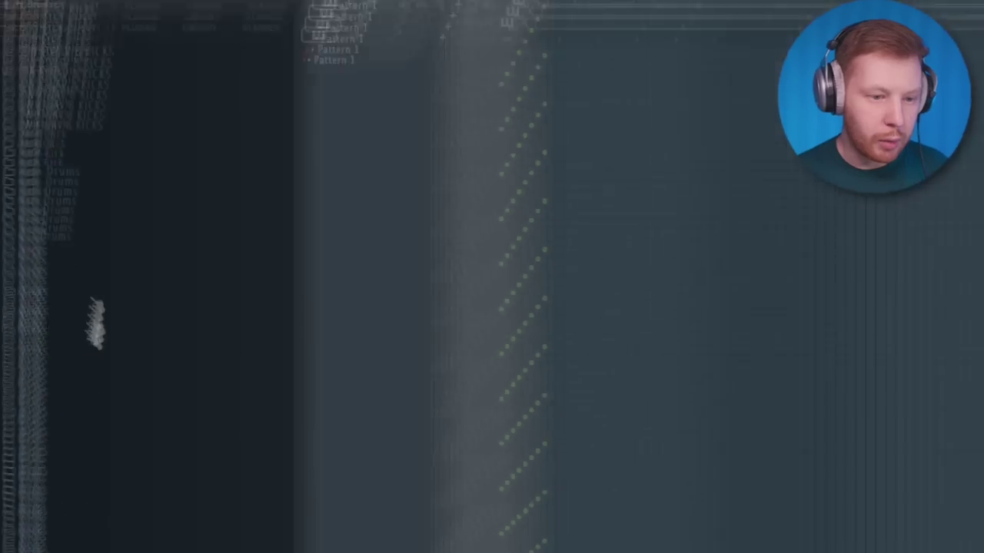
{"action": "left_click", "coordinate": [73, 388]}
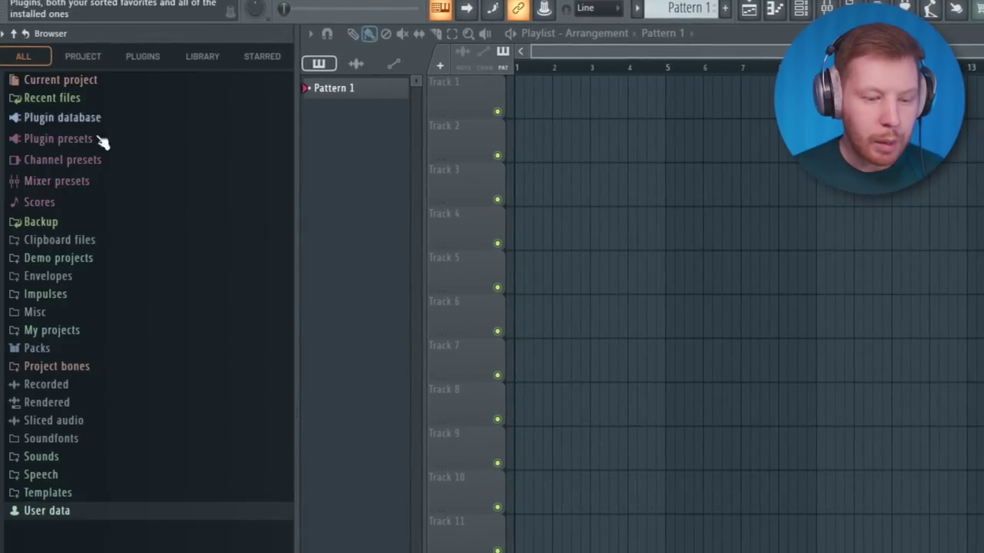
Refresh the plugin list with a fast scan and search the browser for "hat"
{"action": "left_click", "coordinate": [4, 32]}
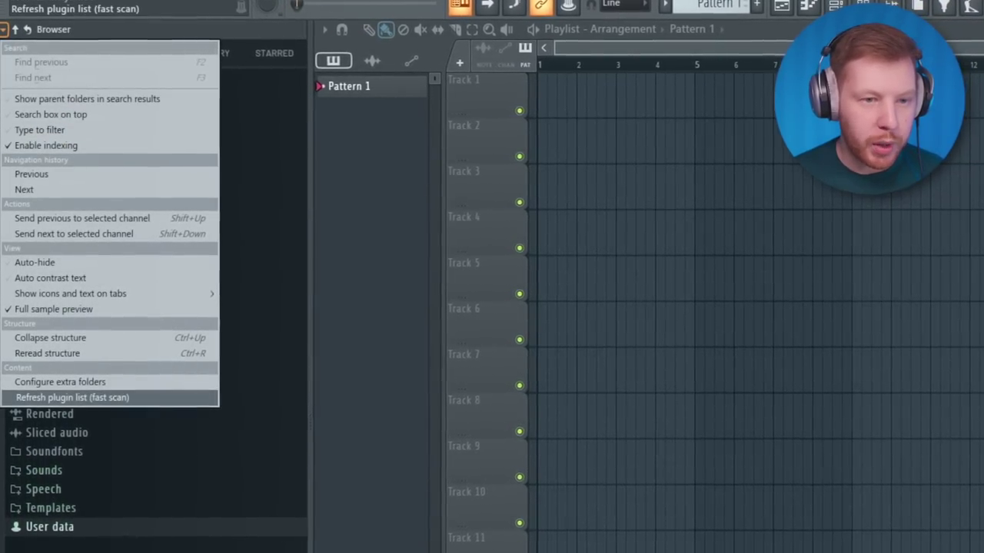
{"action": "left_click", "coordinate": [73, 400]}
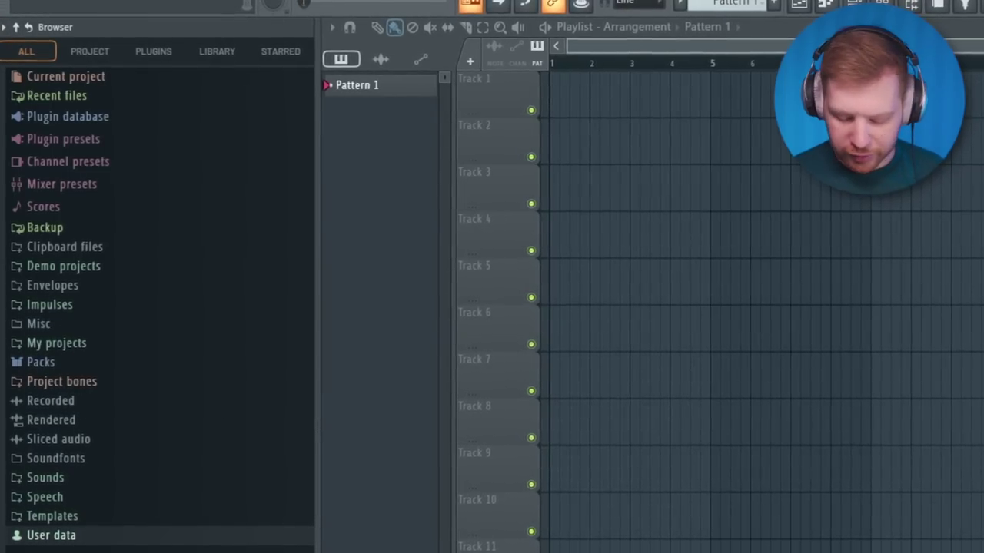
{"action": "type", "text": "hat"}
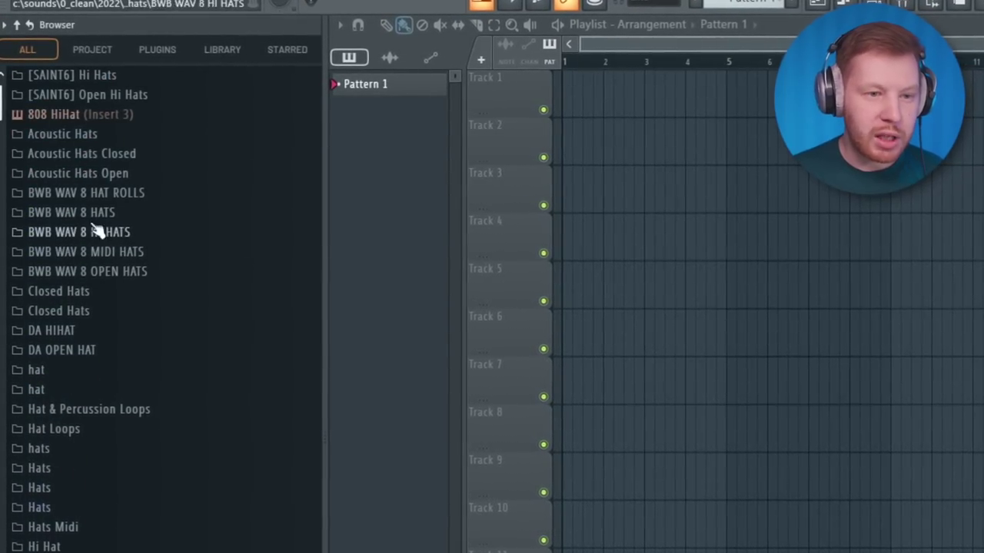
Turn on parent folders in the search results, look through the listed hat samples, and turn the option off again
{"action": "left_click", "coordinate": [6, 26]}
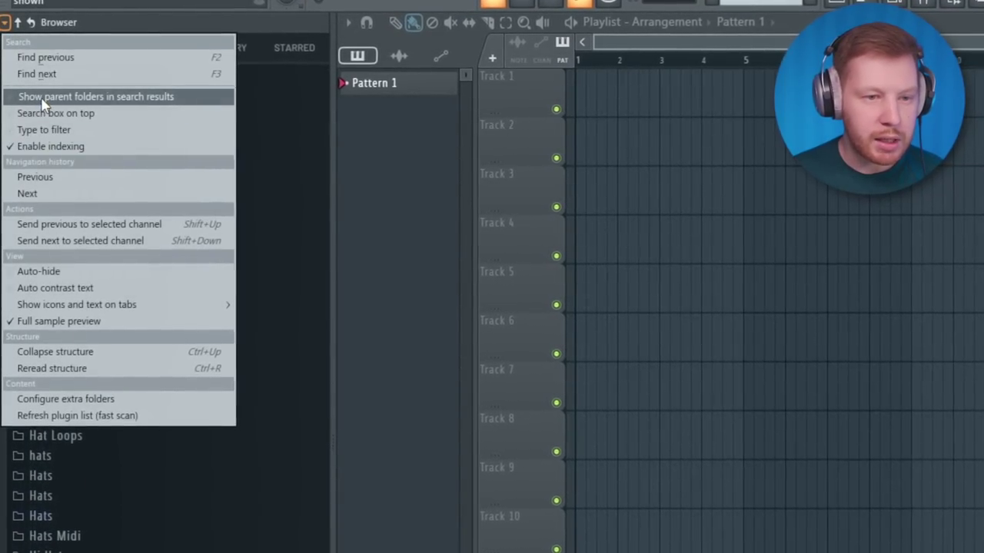
{"action": "left_click", "coordinate": [46, 95]}
{"action": "scroll", "coordinate": [176, 481], "scroll_direction": "down", "scroll_amount": 20}
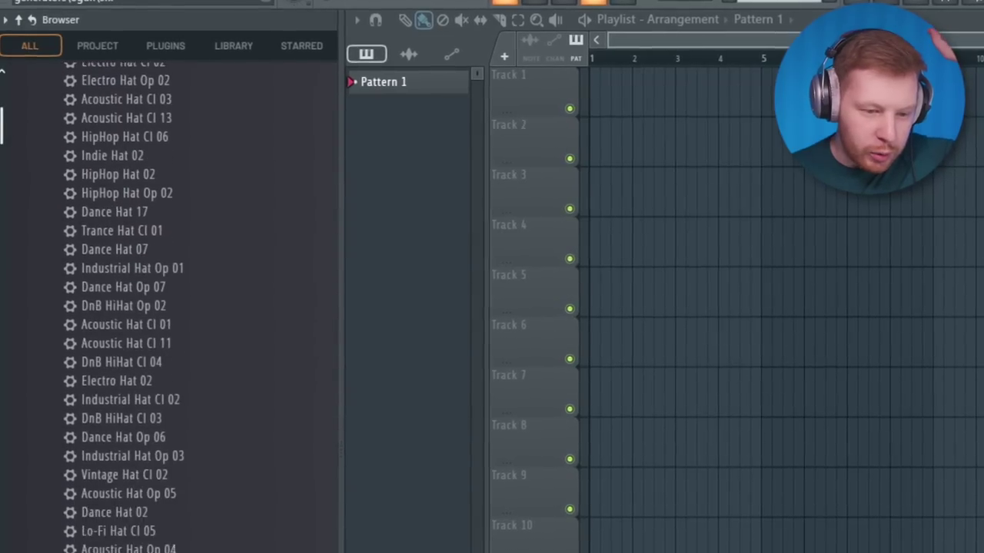
{"action": "scroll", "coordinate": [169, 307], "scroll_direction": "down", "scroll_amount": 15}
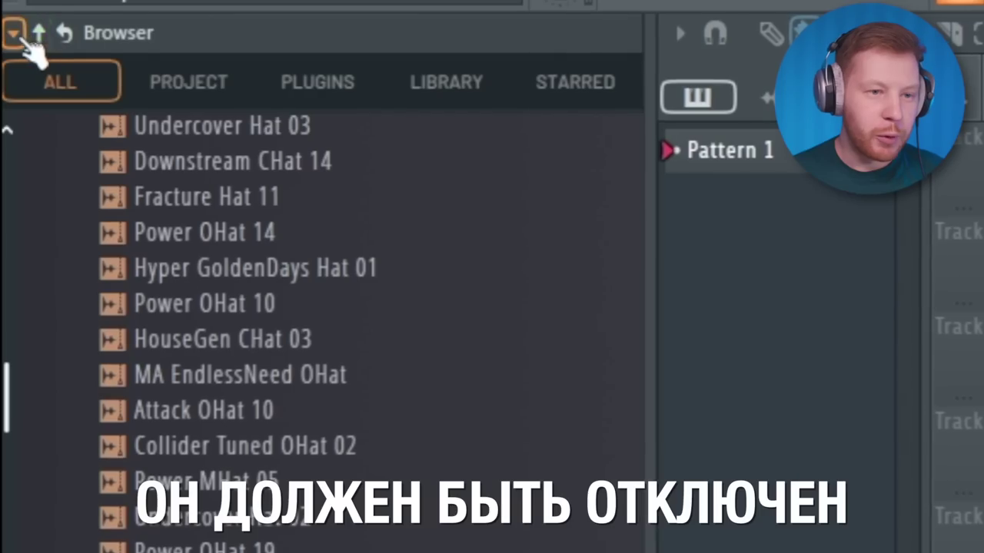
{"action": "left_click", "coordinate": [5, 18]}
{"action": "left_click", "coordinate": [120, 179]}
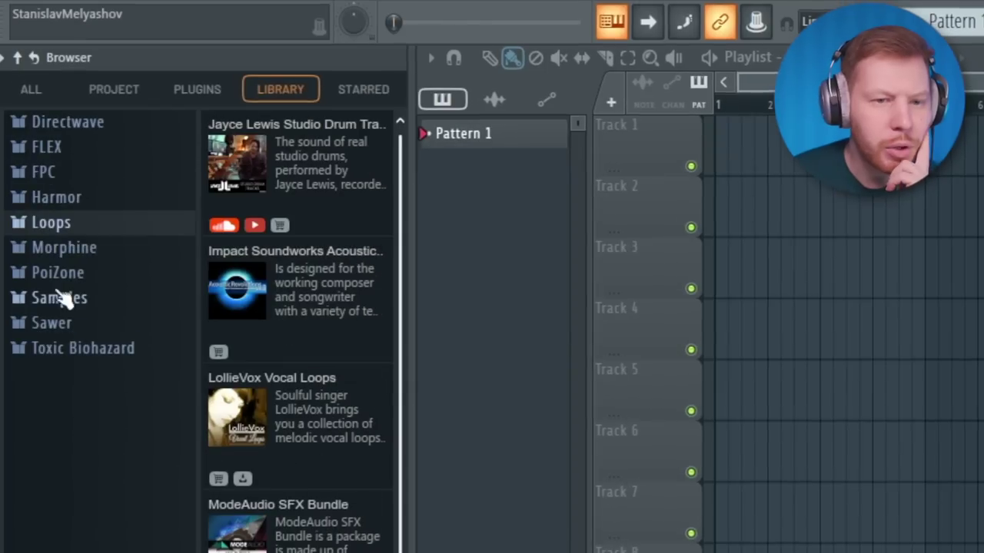
View the Samples and Toxic Biohazard categories of the Library and return to the All tab
{"action": "left_click", "coordinate": [62, 298]}
{"action": "left_click", "coordinate": [61, 350]}
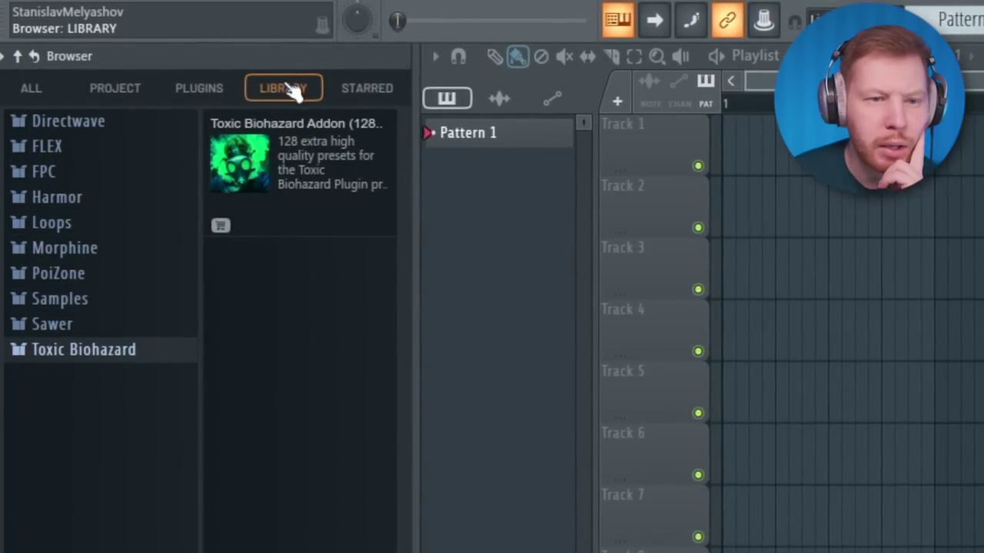
{"action": "left_click", "coordinate": [29, 89]}
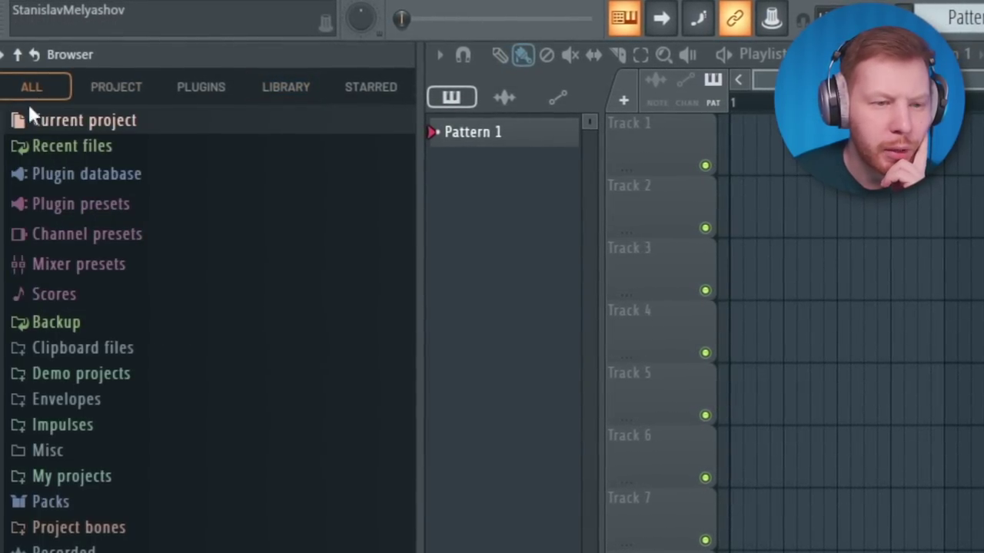
Hide the Library tab and look up the option for showing hidden tabs
{"action": "right_click", "coordinate": [305, 91]}
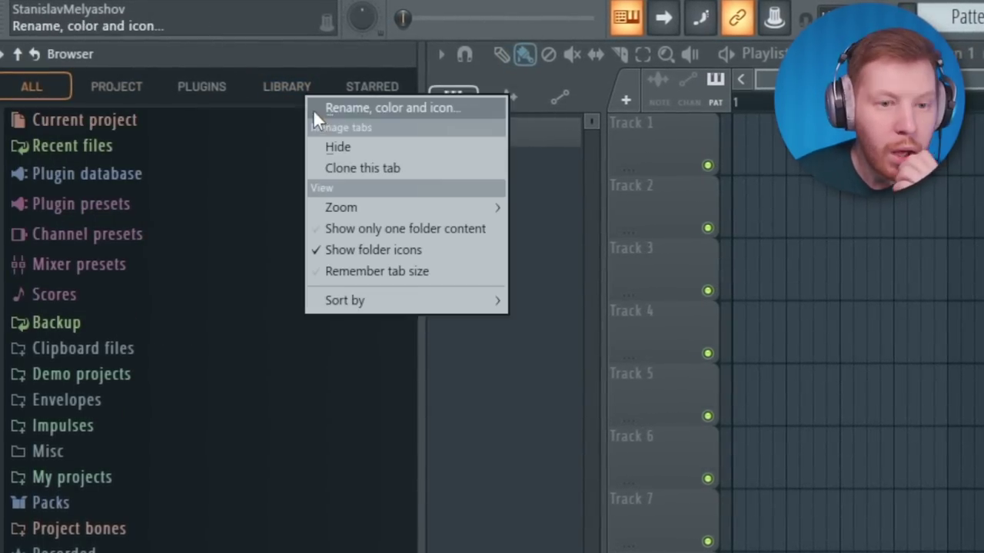
{"action": "left_click", "coordinate": [338, 149]}
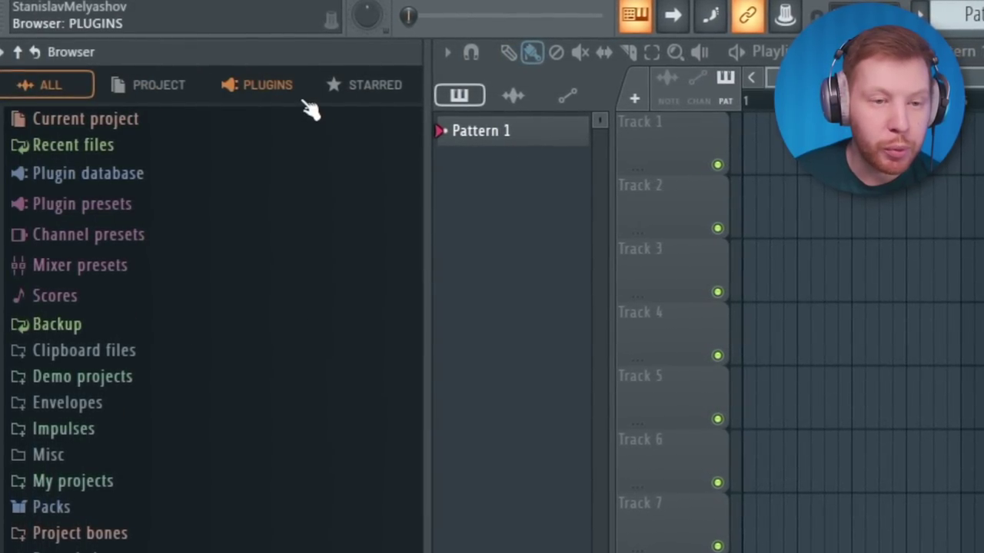
{"action": "right_click", "coordinate": [300, 98]}
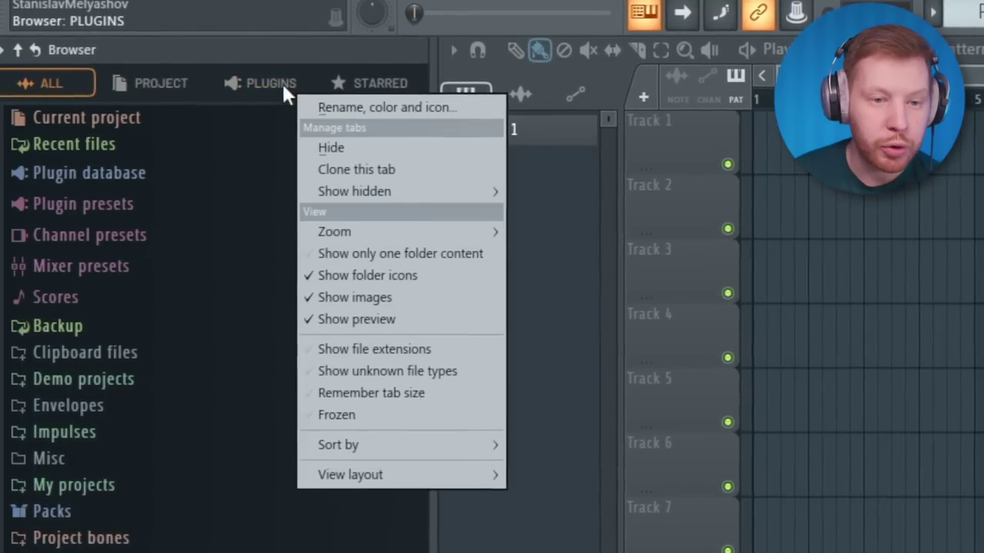
{"action": "left_click", "coordinate": [229, 1]}
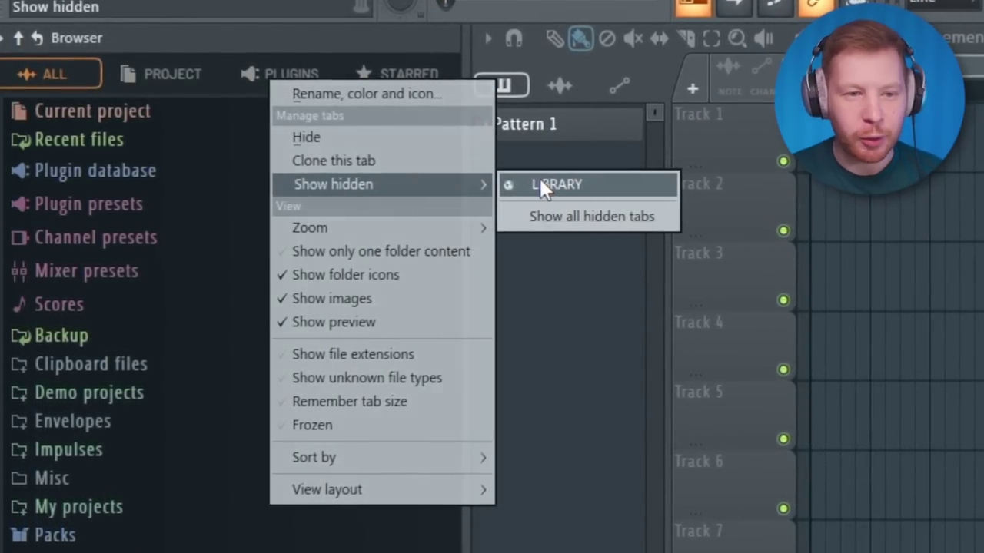
{"action": "left_click", "coordinate": [541, 183]}
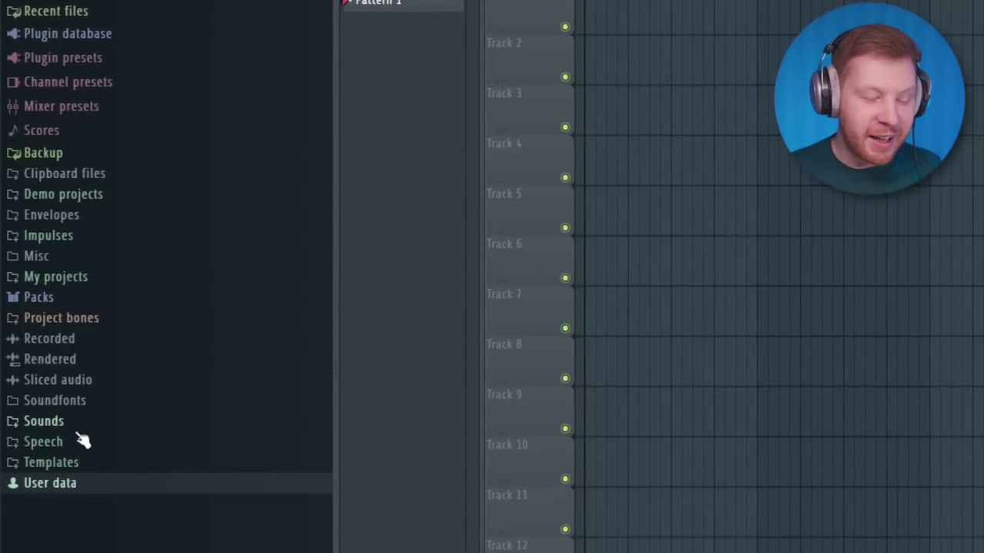
Look through the 2022 folder inside 0_clean under Sounds and collapse it again
{"action": "left_click", "coordinate": [77, 424]}
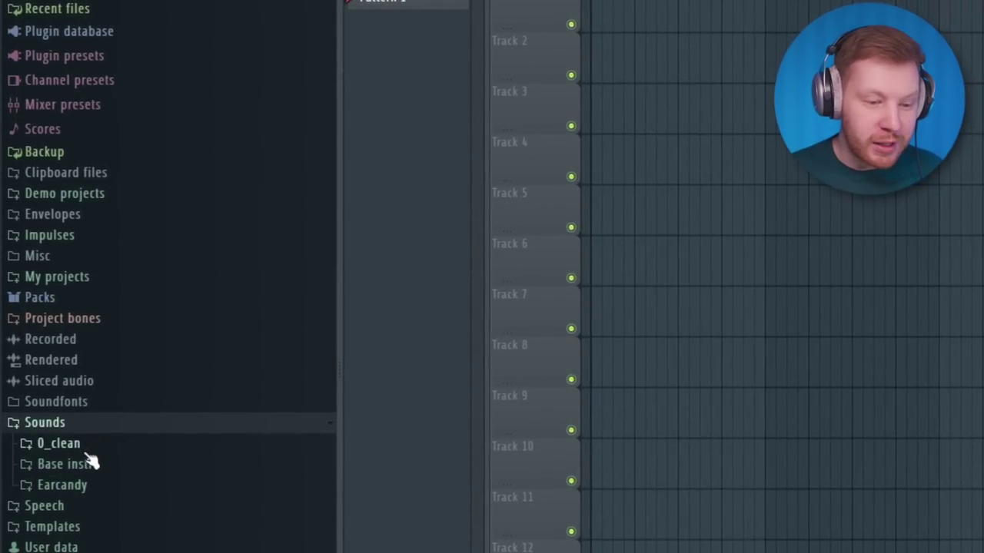
{"action": "left_click", "coordinate": [86, 446]}
{"action": "left_click", "coordinate": [66, 484]}
{"action": "scroll", "coordinate": [193, 461], "scroll_direction": "down", "scroll_amount": 3}
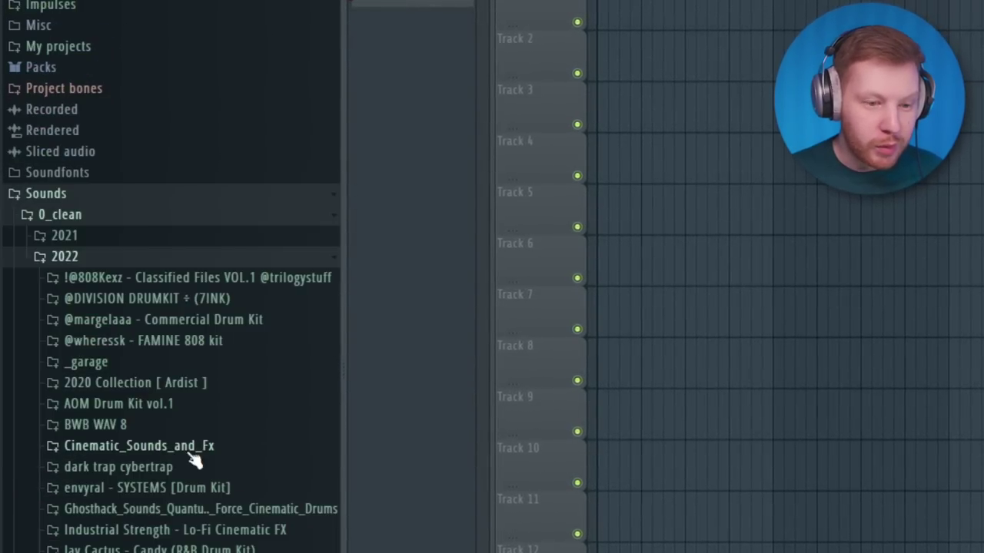
{"action": "left_click", "coordinate": [69, 260]}
Clone the All tab and set the original All tab's view layout to Tree
{"action": "left_click", "coordinate": [17, 2]}
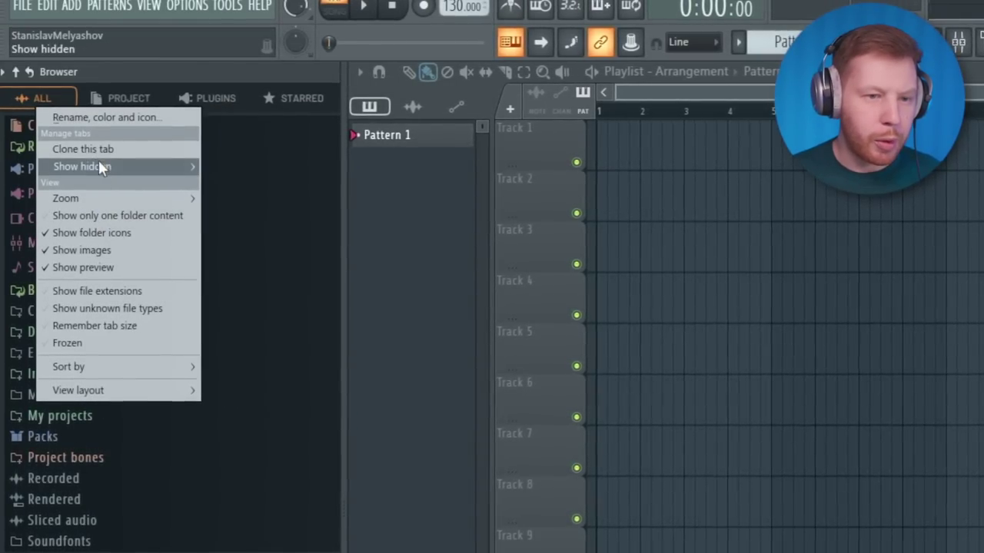
{"action": "left_click", "coordinate": [113, 147]}
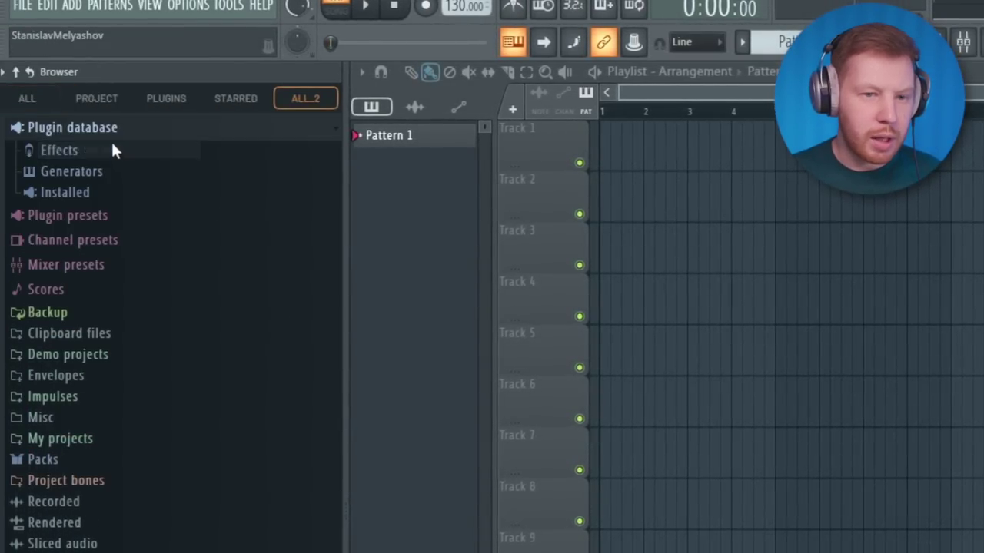
{"action": "left_click", "coordinate": [38, 102]}
{"action": "right_click", "coordinate": [40, 103]}
{"action": "mouse_move", "coordinate": [101, 390]}
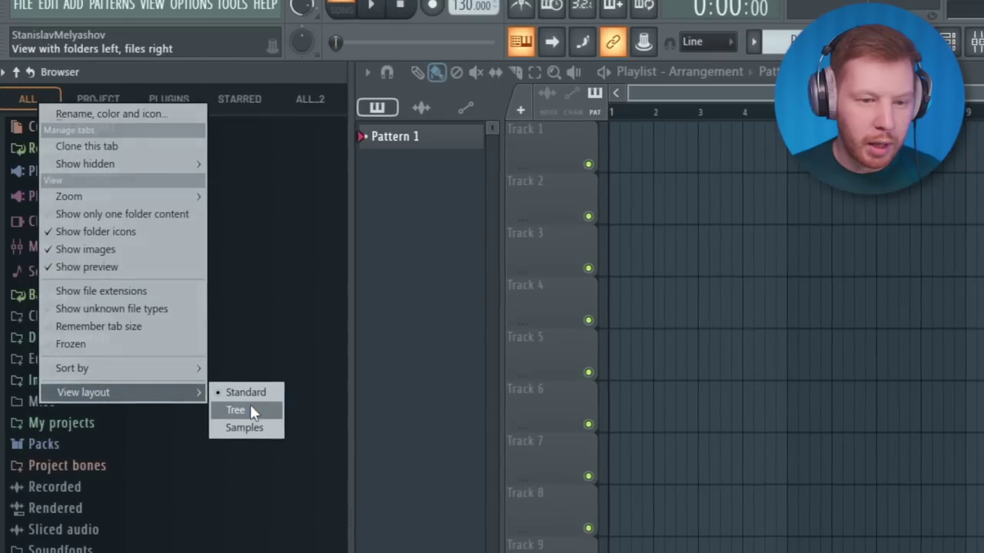
{"action": "left_click", "coordinate": [252, 411]}
Widen the browser and enlarge the folder column beside the sample list on the All tab
{"action": "left_click_drag", "start_coordinate": [103, 382], "coordinate": [154, 382]}
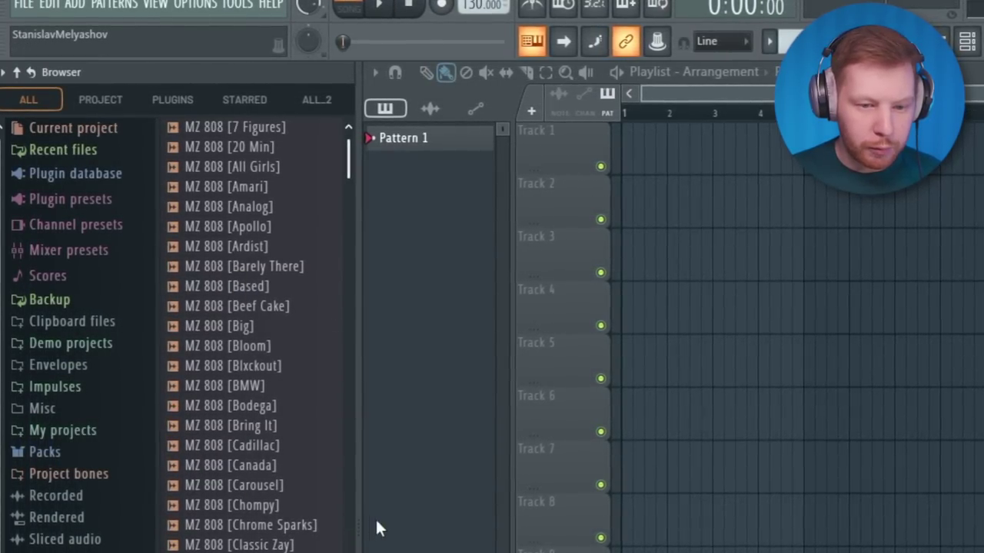
{"action": "left_click_drag", "start_coordinate": [356, 521], "coordinate": [492, 534]}
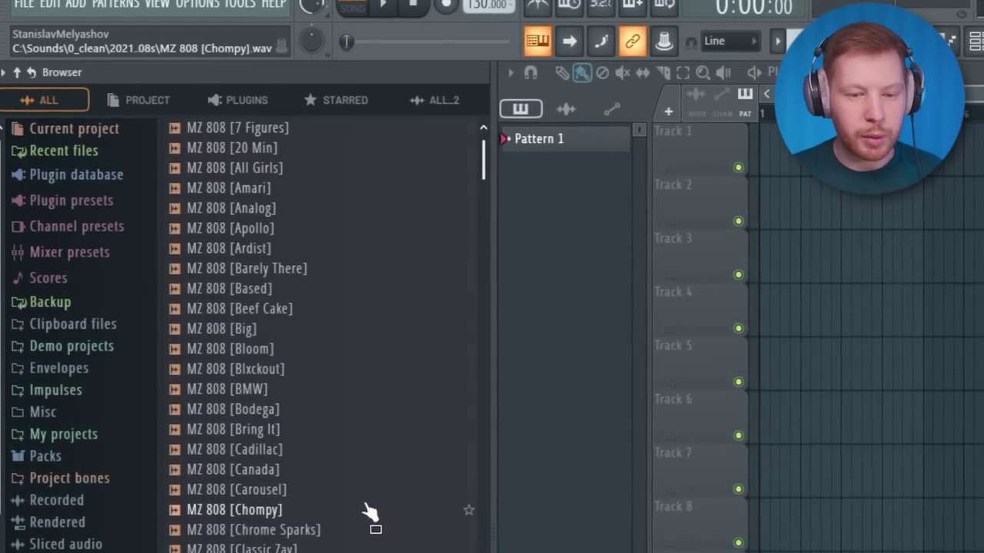
{"action": "left_click_drag", "start_coordinate": [159, 549], "coordinate": [227, 549]}
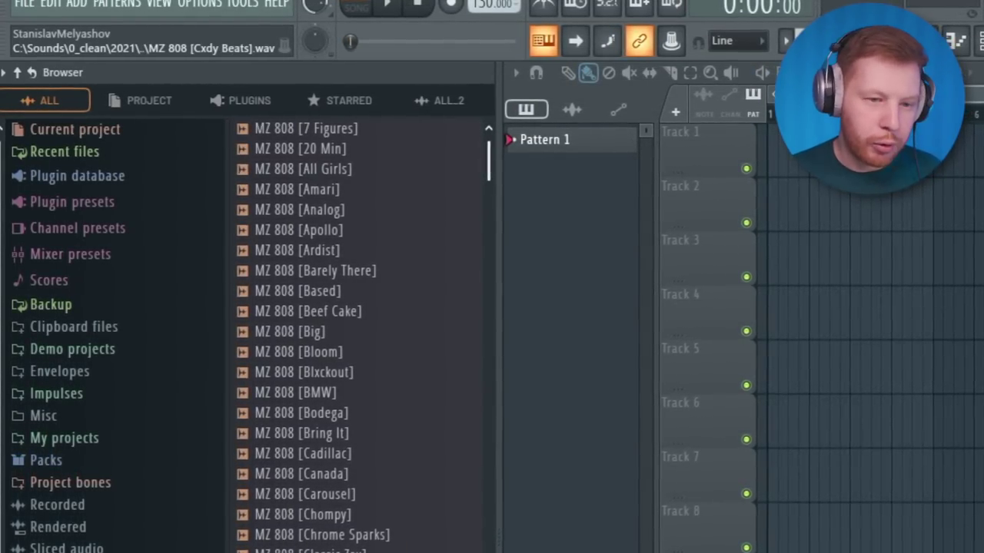
Narrow the browser on the ALL_2 tab and enable Remember tab size for it
{"action": "left_click", "coordinate": [459, 102]}
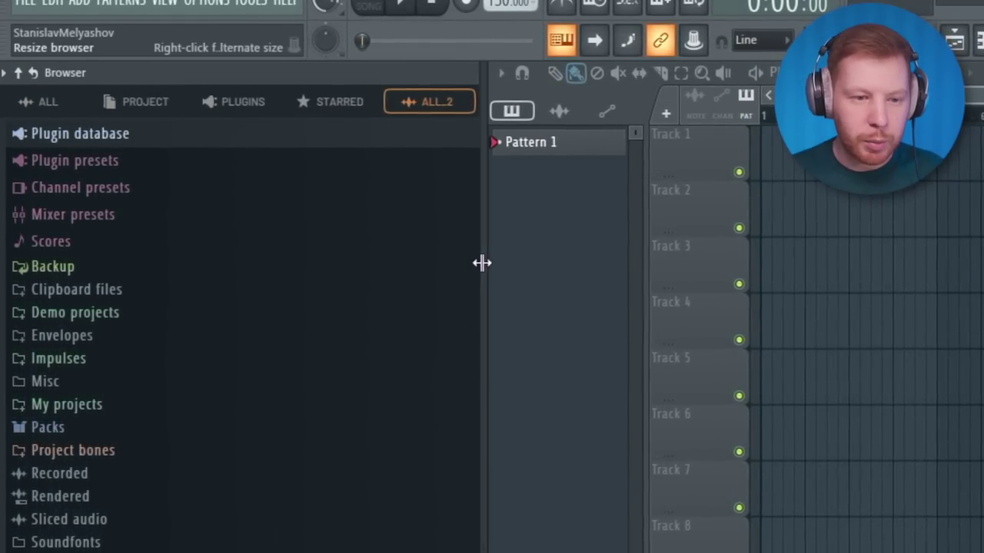
{"action": "left_click_drag", "start_coordinate": [482, 263], "coordinate": [258, 278]}
{"action": "right_click", "coordinate": [221, 98]}
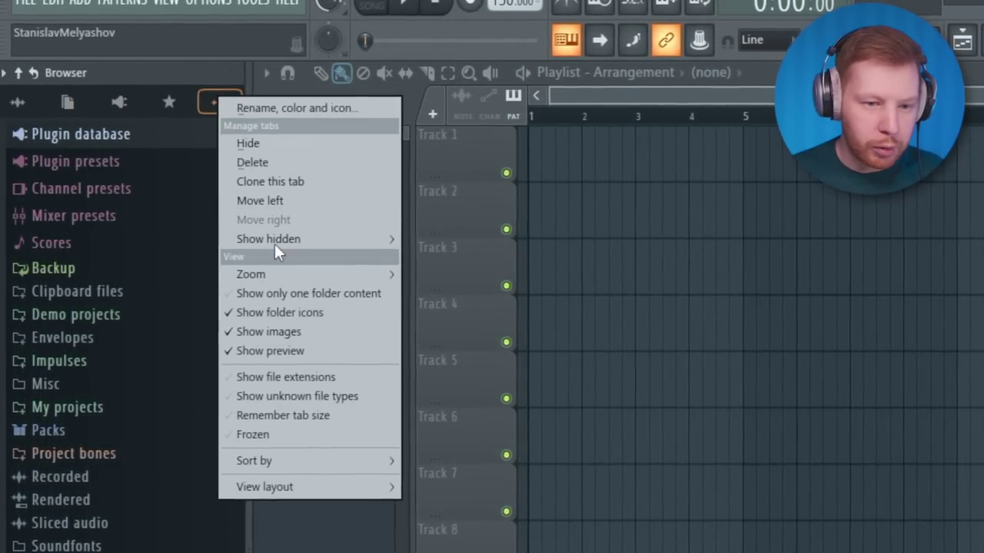
{"action": "left_click", "coordinate": [315, 425]}
Widen the browser on the All tab and enable Remember tab size for that tab too
{"action": "left_click", "coordinate": [18, 103]}
{"action": "left_click_drag", "start_coordinate": [253, 330], "coordinate": [518, 311]}
{"action": "left_click", "coordinate": [464, 103]}
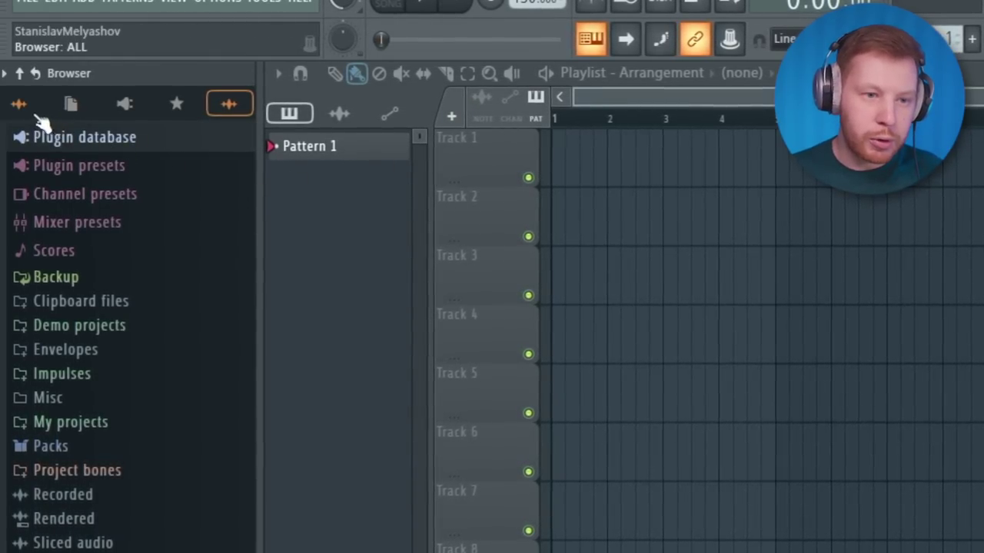
{"action": "left_click", "coordinate": [18, 104]}
{"action": "left_click_drag", "start_coordinate": [261, 230], "coordinate": [518, 241]}
{"action": "right_click", "coordinate": [80, 109]}
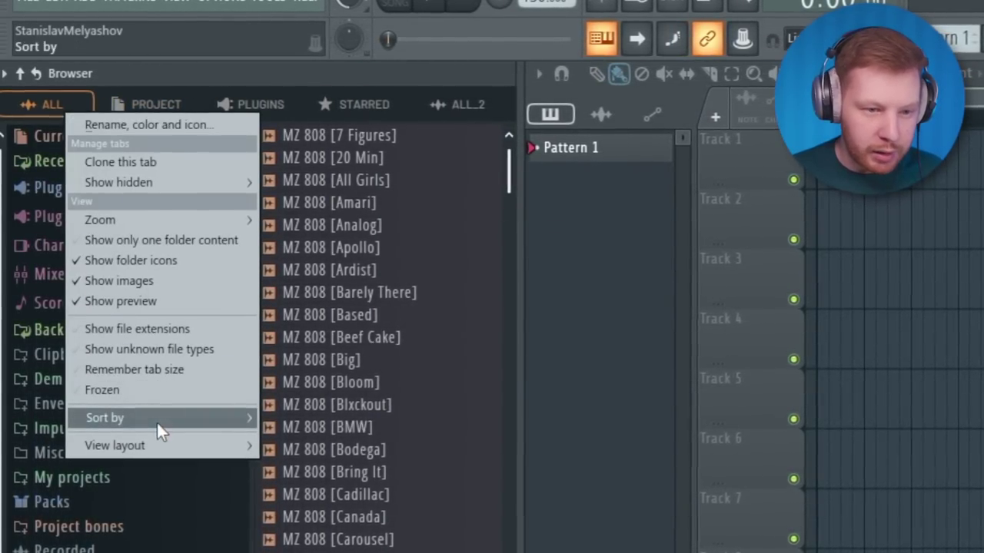
{"action": "left_click", "coordinate": [158, 369]}
Compare the sizes of the All and ALL_2 tabs by switching between them, and widen the browser on All again
{"action": "left_click", "coordinate": [19, 106]}
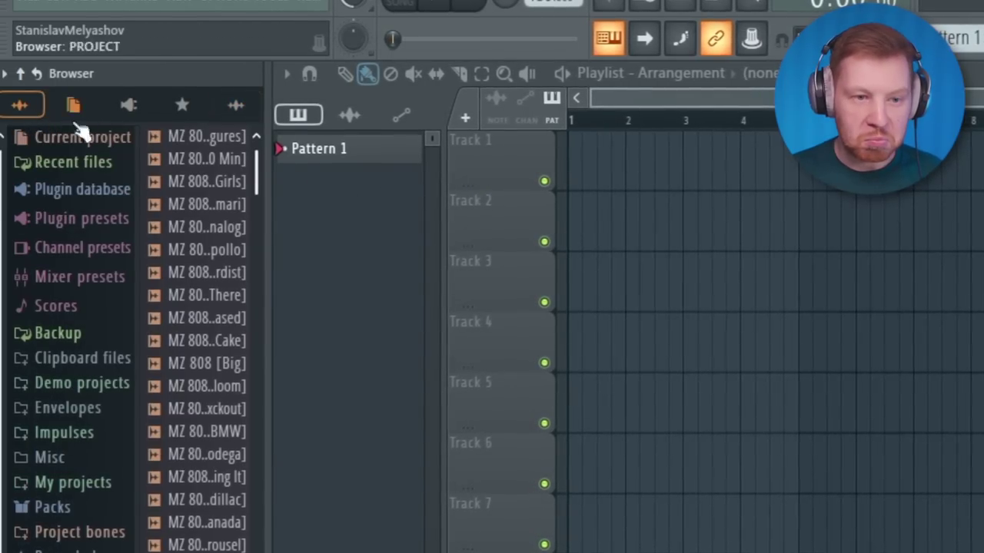
{"action": "left_click", "coordinate": [236, 109]}
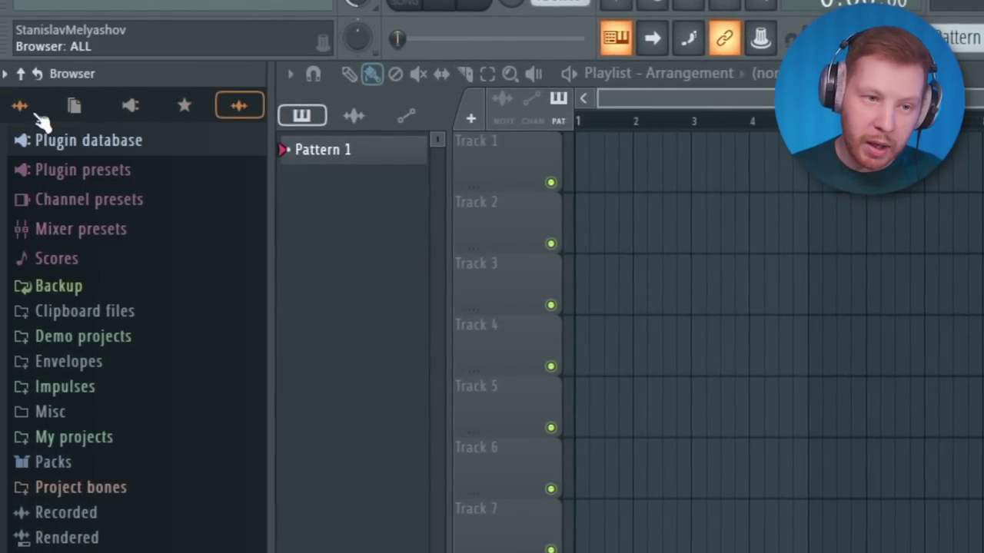
{"action": "left_click", "coordinate": [21, 108]}
{"action": "right_click", "coordinate": [270, 468]}
{"action": "left_click_drag", "start_coordinate": [536, 529], "coordinate": [596, 529]}
Turn Remember tab size off and back on for the All tab
{"action": "right_click", "coordinate": [49, 112]}
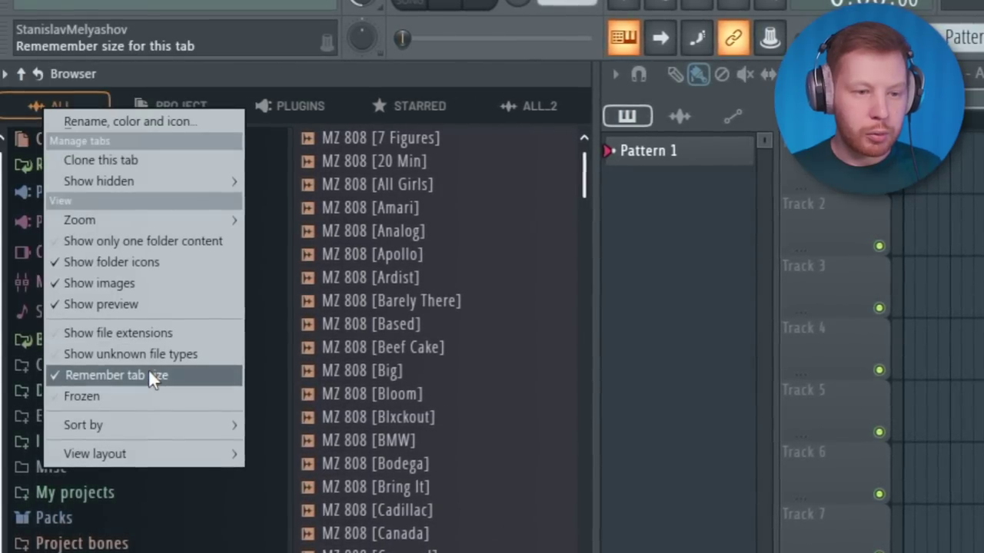
{"action": "left_click", "coordinate": [149, 369]}
{"action": "right_click", "coordinate": [43, 107]}
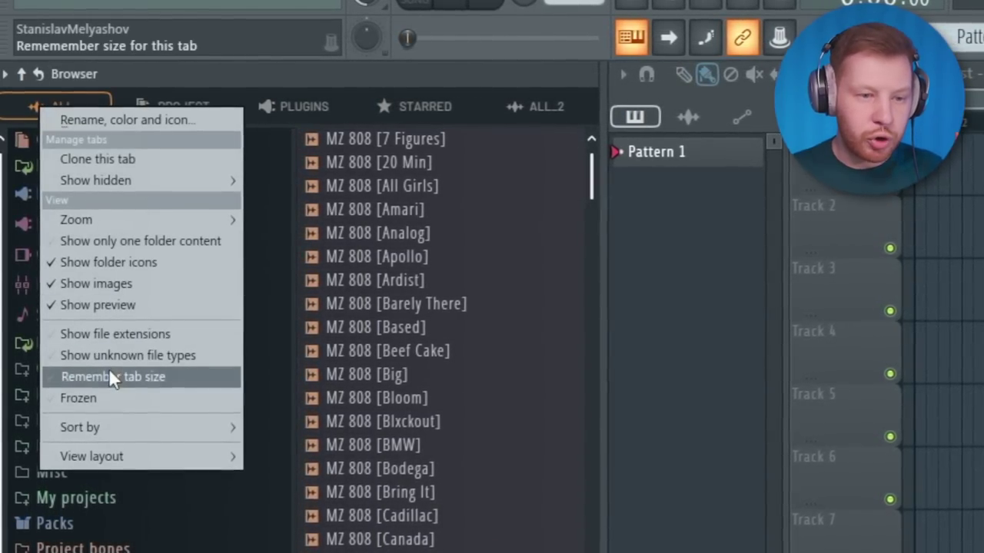
{"action": "left_click", "coordinate": [112, 376]}
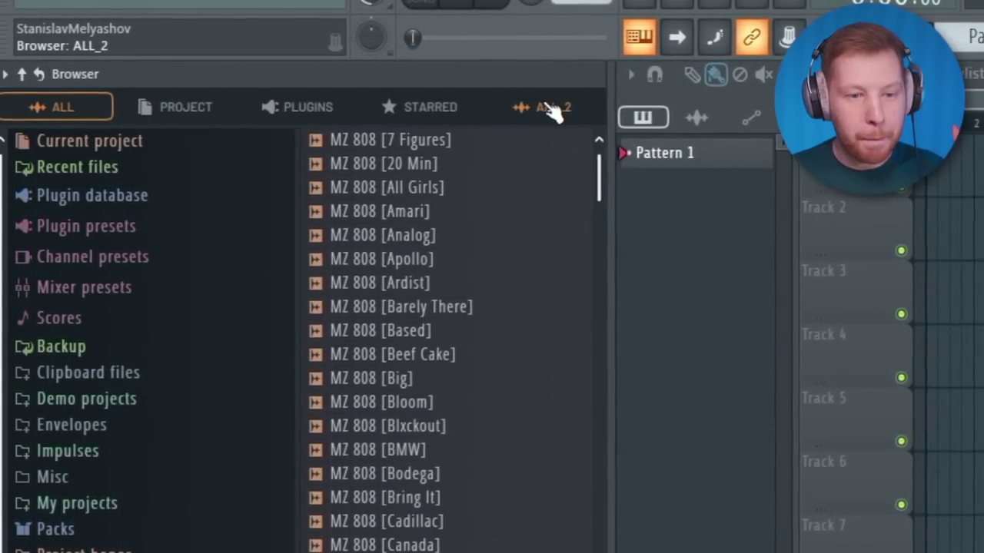
Recheck the ALL_2 and All tab sizes, widen the browser on All, and open the Project tab's options
{"action": "left_click", "coordinate": [547, 107]}
{"action": "left_click", "coordinate": [40, 122]}
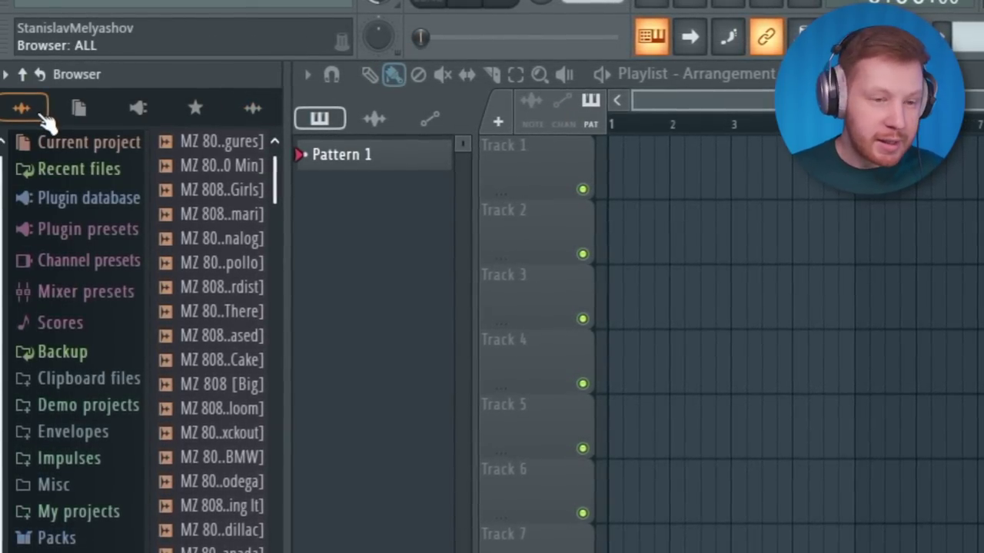
{"action": "left_click_drag", "start_coordinate": [291, 262], "coordinate": [695, 394]}
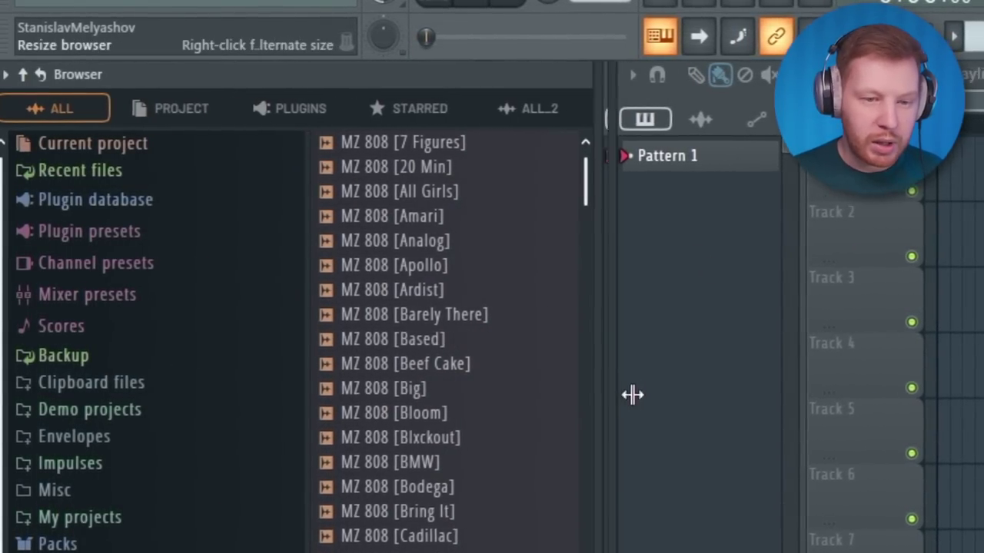
{"action": "left_click", "coordinate": [230, 125]}
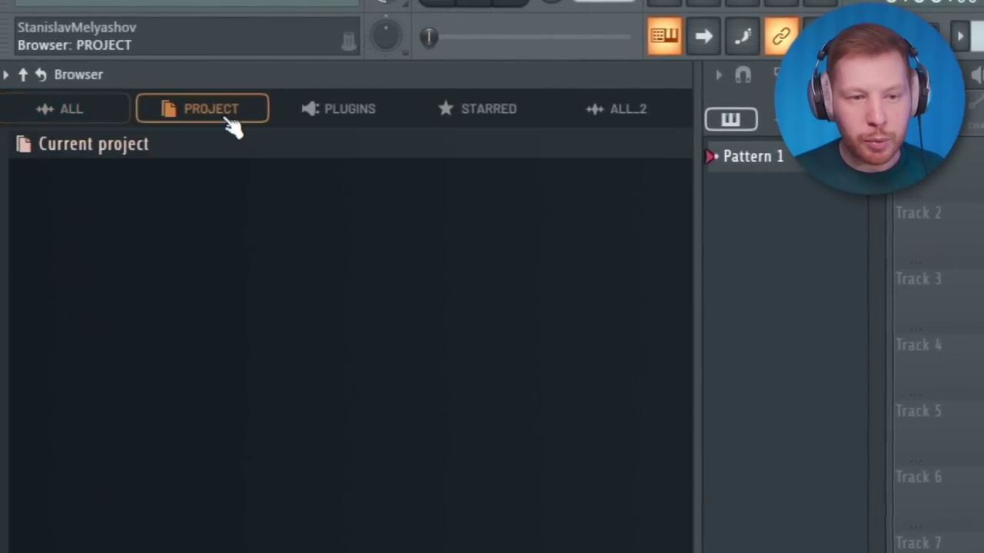
{"action": "right_click", "coordinate": [194, 107]}
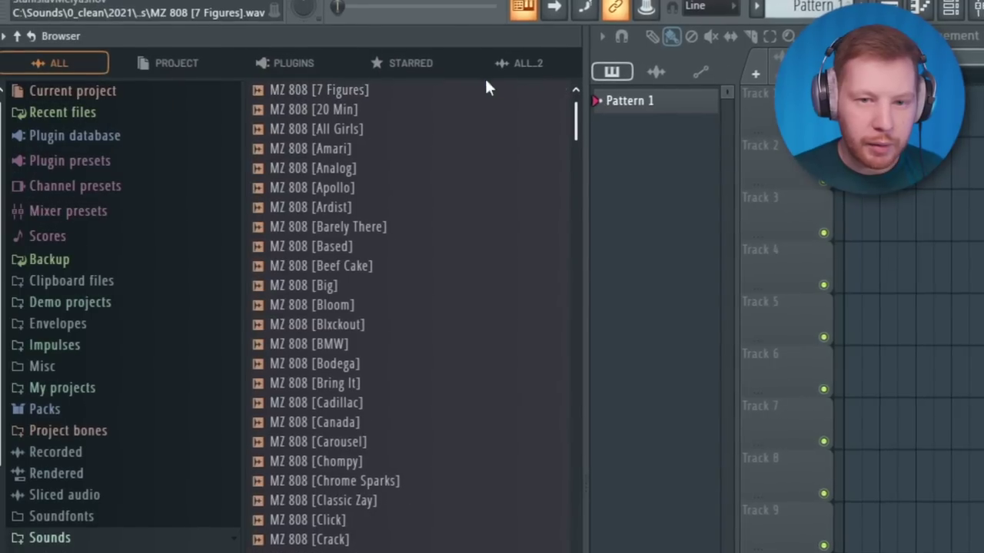
Delete the ALL_2 tab and switch the All tab's view layout to Samples
{"action": "right_click", "coordinate": [513, 64]}
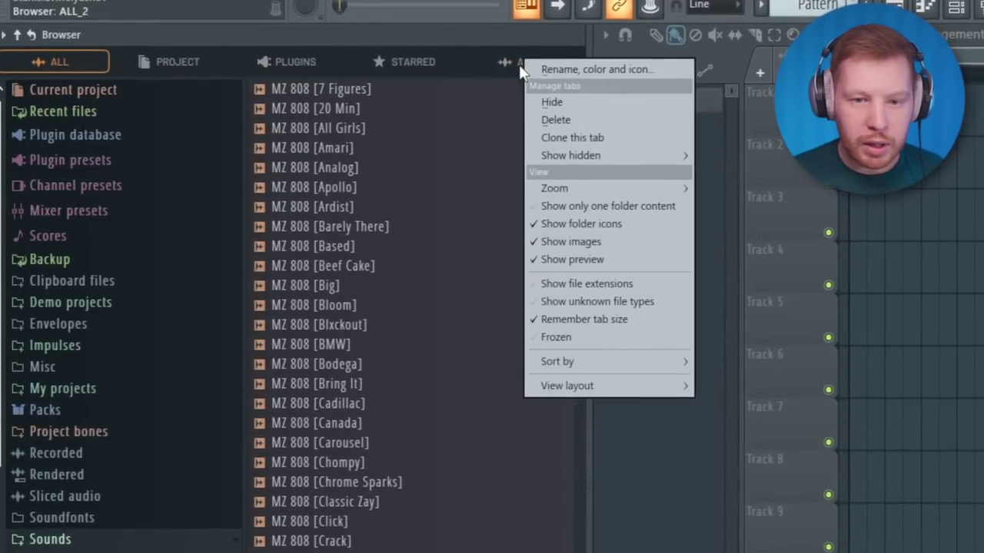
{"action": "left_click", "coordinate": [574, 120]}
{"action": "right_click", "coordinate": [59, 59]}
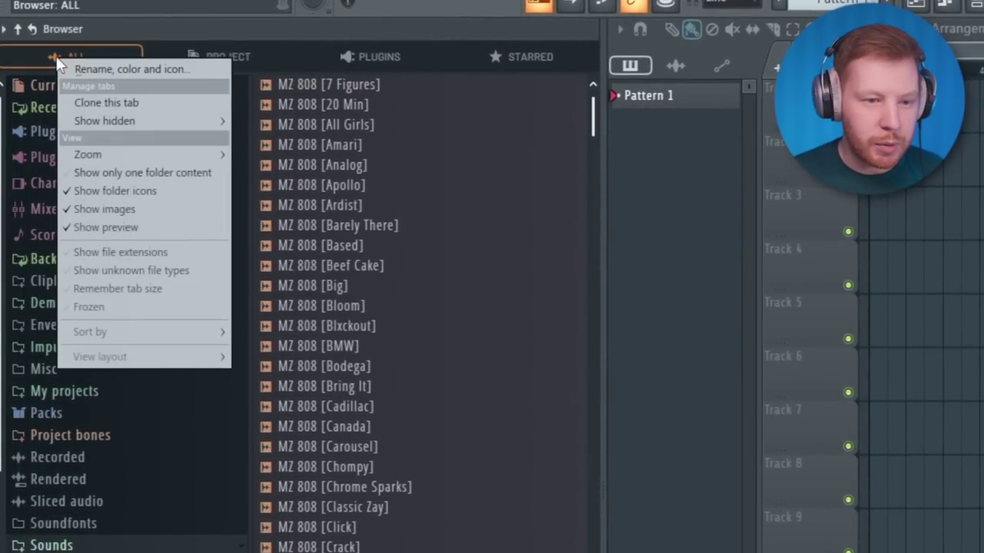
{"action": "mouse_move", "coordinate": [118, 362]}
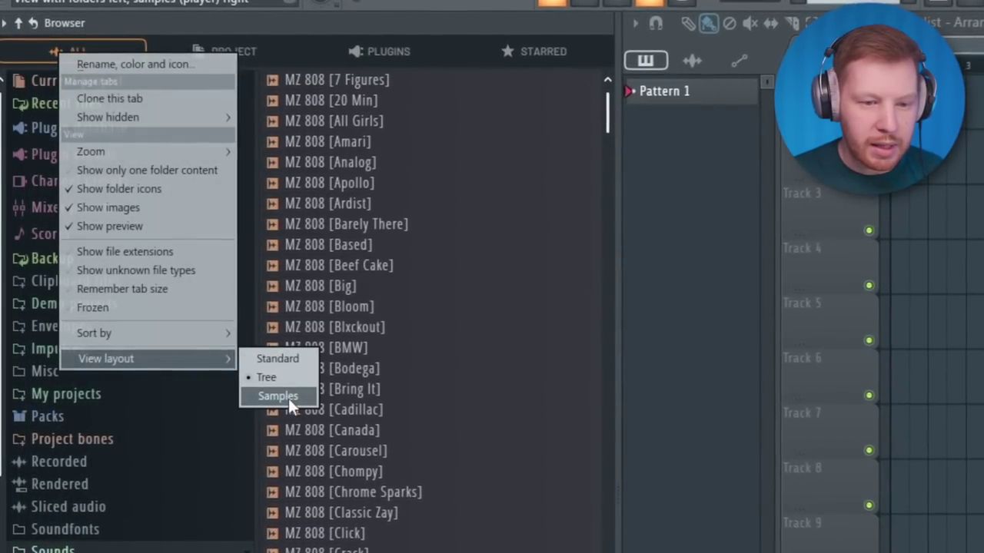
{"action": "left_click", "coordinate": [288, 398]}
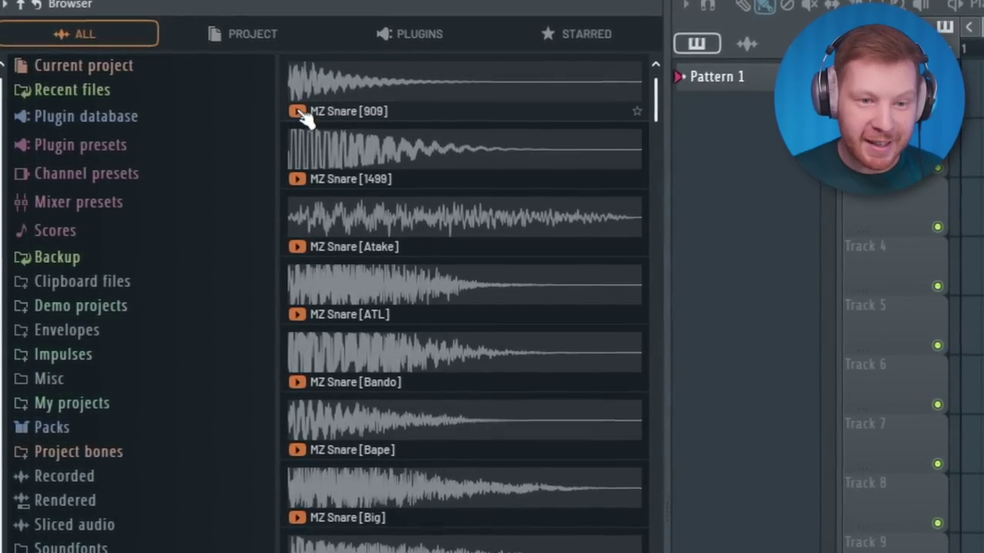
Preview the MZ Snare [1499] and [ATL] samples in the waveform list and set the All tab's view layout to Standard
{"action": "left_click", "coordinate": [299, 180]}
{"action": "left_click", "coordinate": [300, 315]}
{"action": "scroll", "coordinate": [325, 456], "scroll_direction": "down", "scroll_amount": 10}
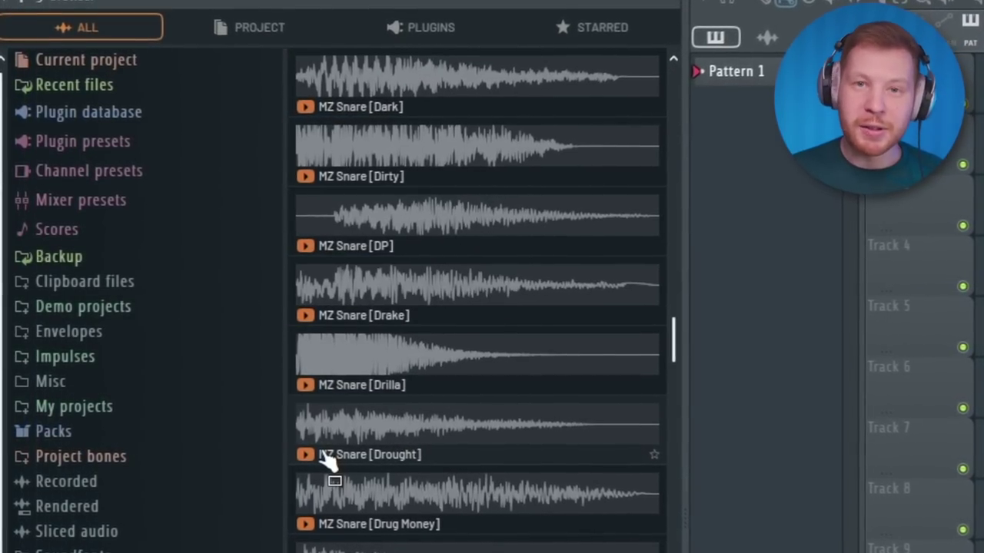
{"action": "scroll", "coordinate": [329, 459], "scroll_direction": "down", "scroll_amount": 1}
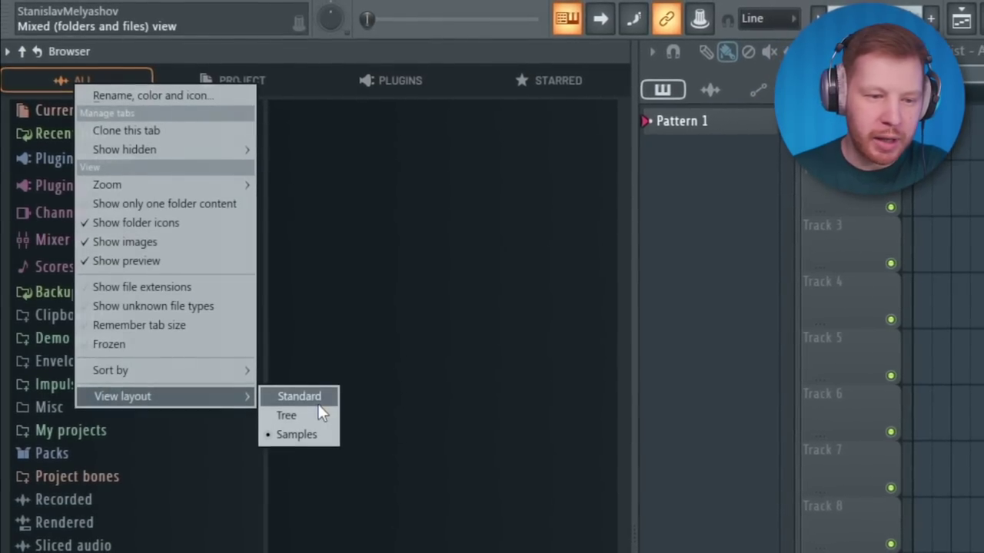
{"action": "left_click", "coordinate": [318, 404]}
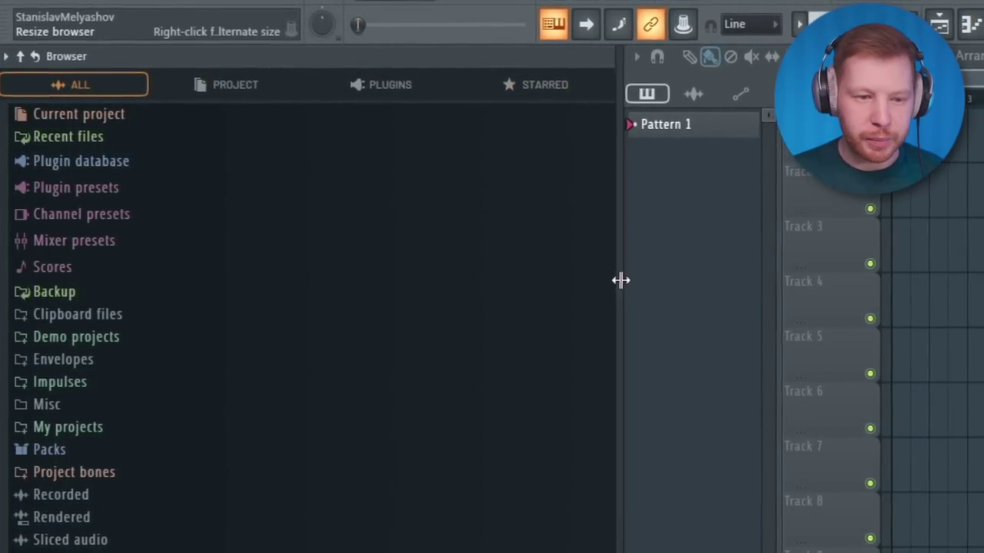
Narrow the browser on the All tab and enable Remember tab size for it
{"action": "left_click_drag", "start_coordinate": [620, 279], "coordinate": [267, 280]}
{"action": "right_click", "coordinate": [34, 90]}
{"action": "left_click", "coordinate": [105, 324]}
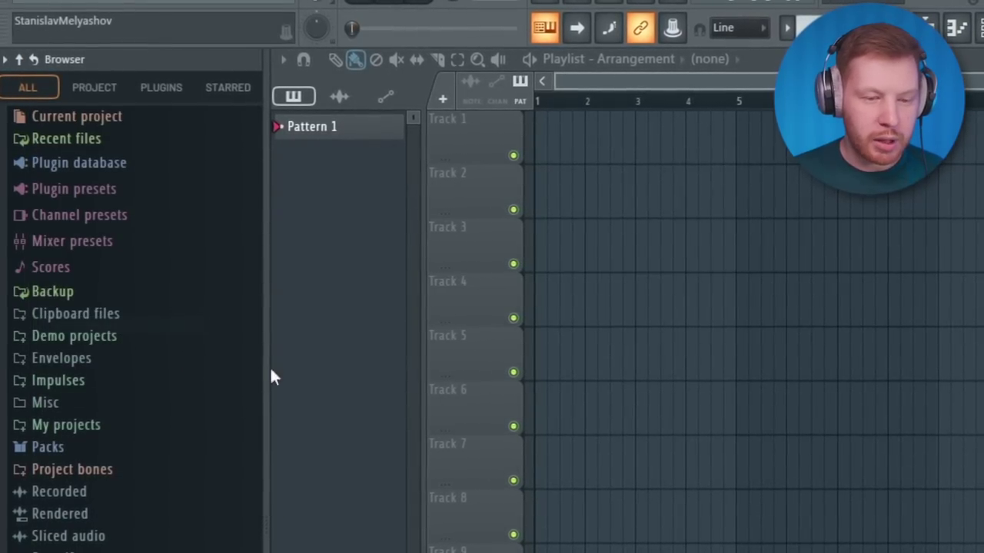
Compare the Starred and All tab sizes by switching between them, and turn Remember tab size off for the All tab
{"action": "left_click", "coordinate": [231, 88]}
{"action": "left_click", "coordinate": [29, 89]}
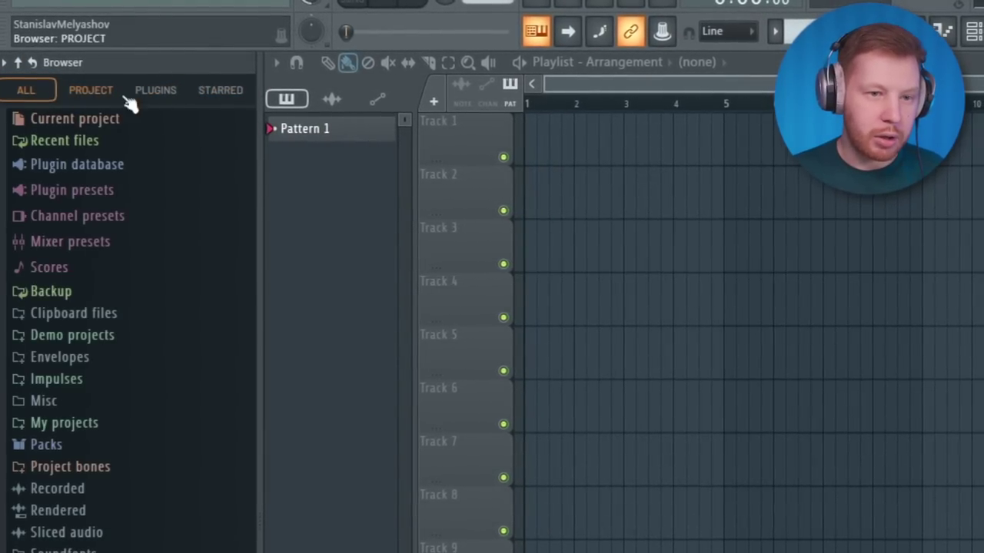
{"action": "left_click", "coordinate": [221, 89]}
{"action": "left_click", "coordinate": [23, 91]}
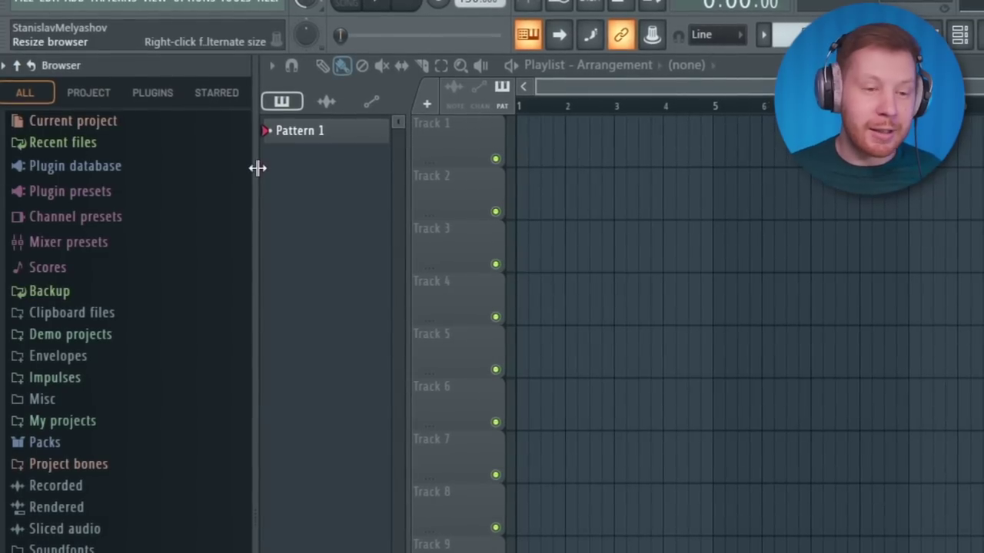
{"action": "right_click", "coordinate": [40, 93]}
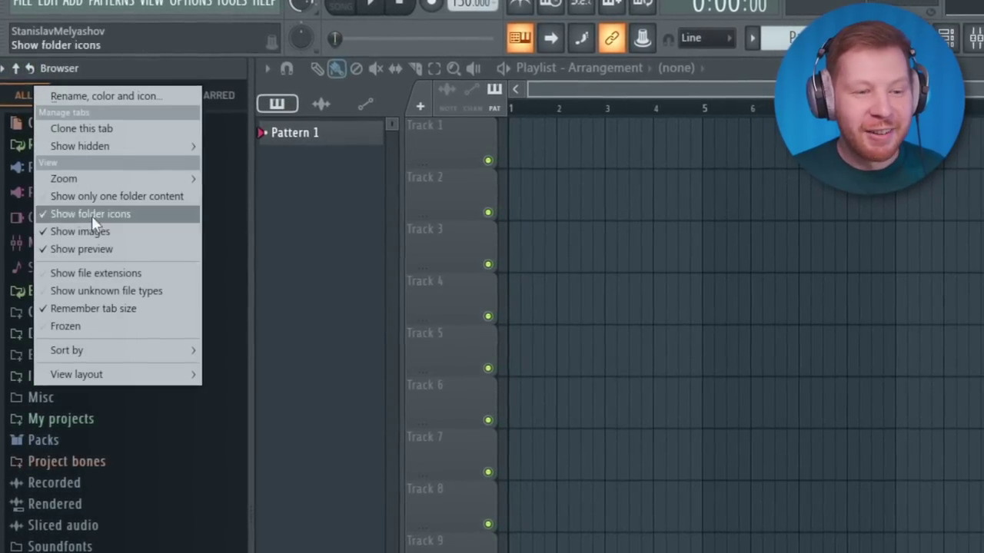
{"action": "left_click", "coordinate": [116, 309]}
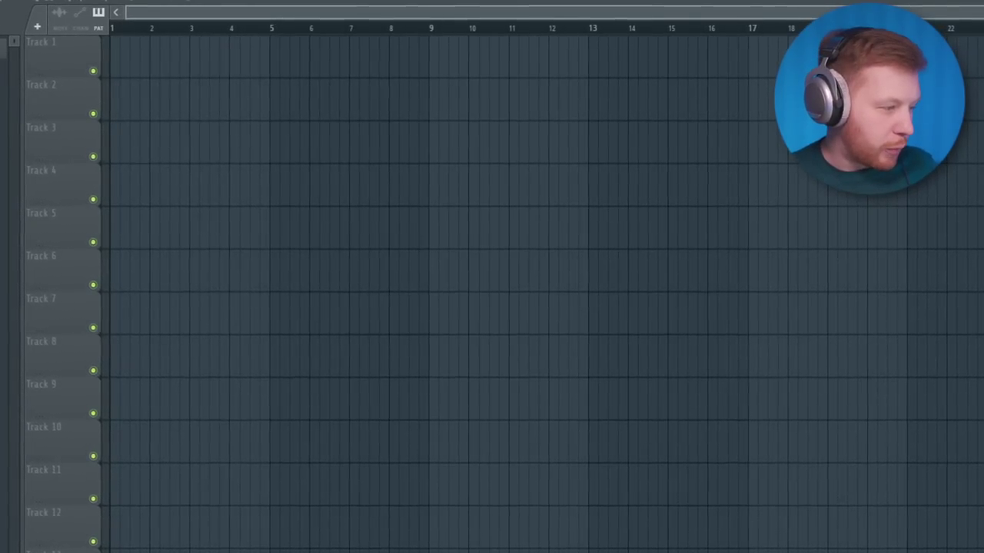
Place the audio_2022-11-21_16-40-16 clip at the start of Track 1 in the playlist and raise its gain
{"action": "left_click_drag", "start_coordinate": [4, 385], "coordinate": [407, 203]}
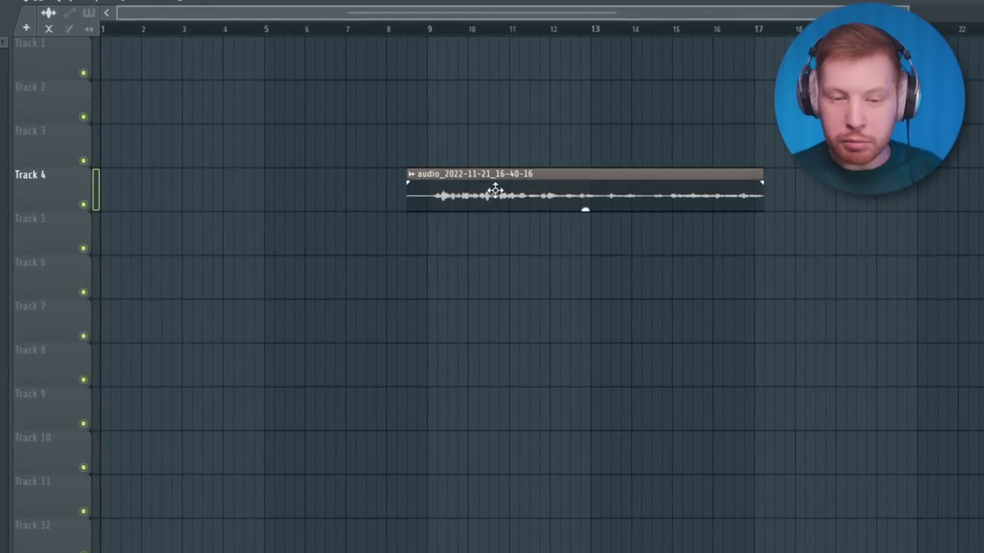
{"action": "left_click_drag", "start_coordinate": [494, 191], "coordinate": [224, 59]}
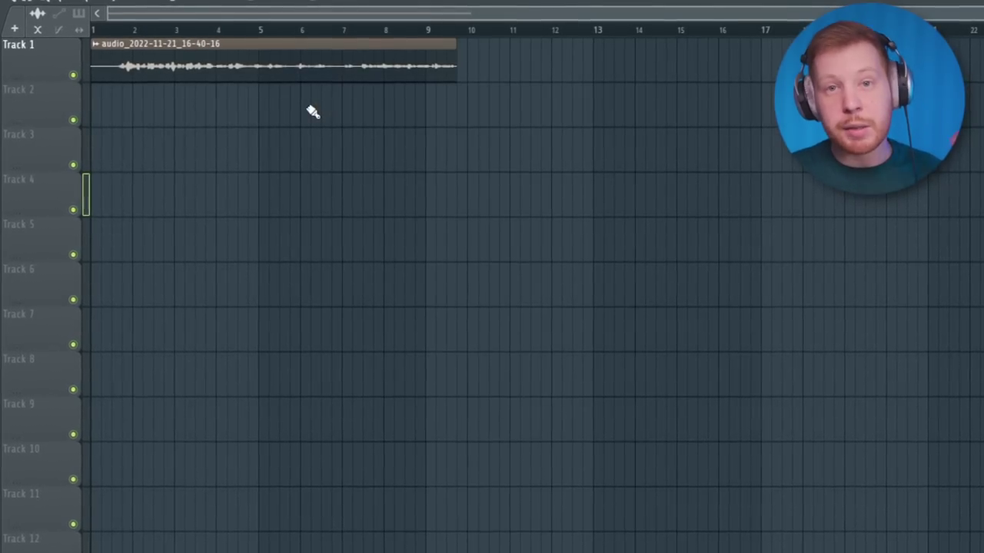
{"action": "left_click_drag", "start_coordinate": [270, 79], "coordinate": [271, 73]}
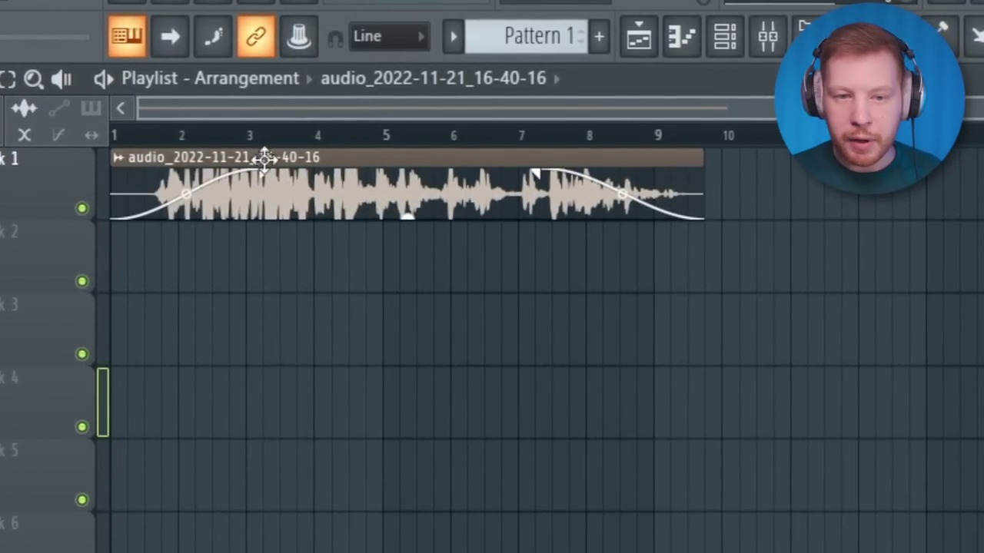
Copy the audio clip from Track 1 and paste it at playhead positions at bar 49 and between bars 42 and 43
{"action": "left_click", "coordinate": [162, 135]}
{"action": "key", "text": "space"}
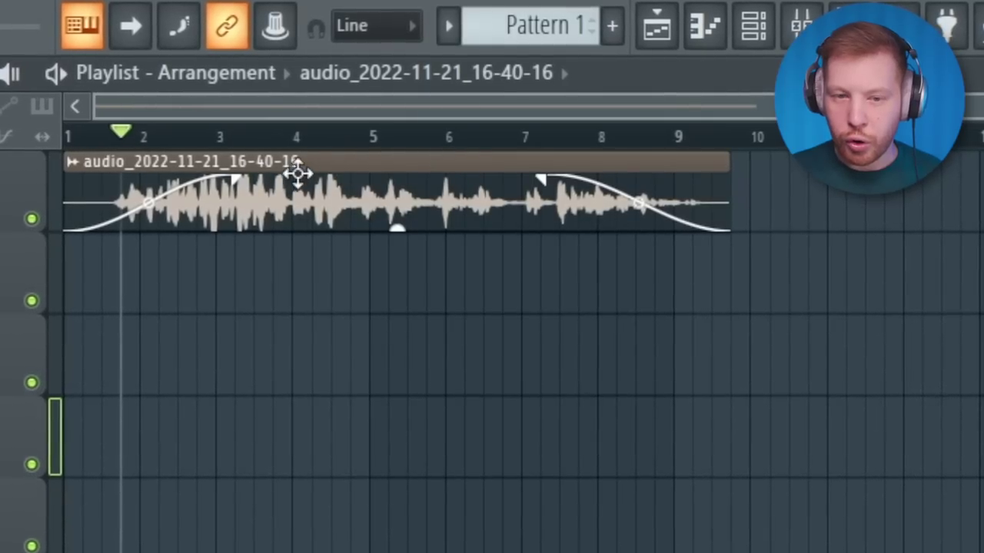
{"action": "left_click_drag", "start_coordinate": [801, 360], "coordinate": [268, 176]}
{"action": "scroll", "coordinate": [676, 375], "scroll_direction": "right", "scroll_amount": 15}
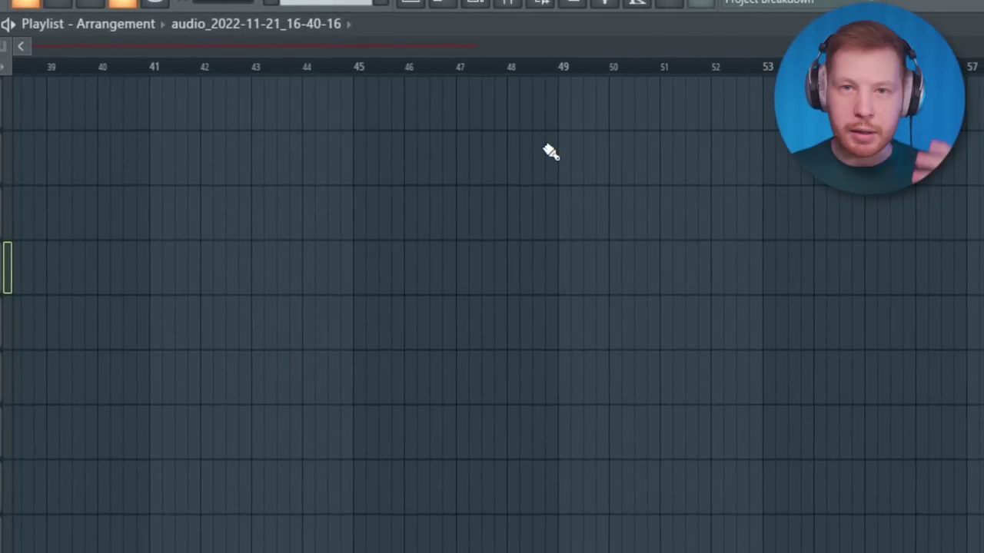
{"action": "left_click", "coordinate": [563, 66]}
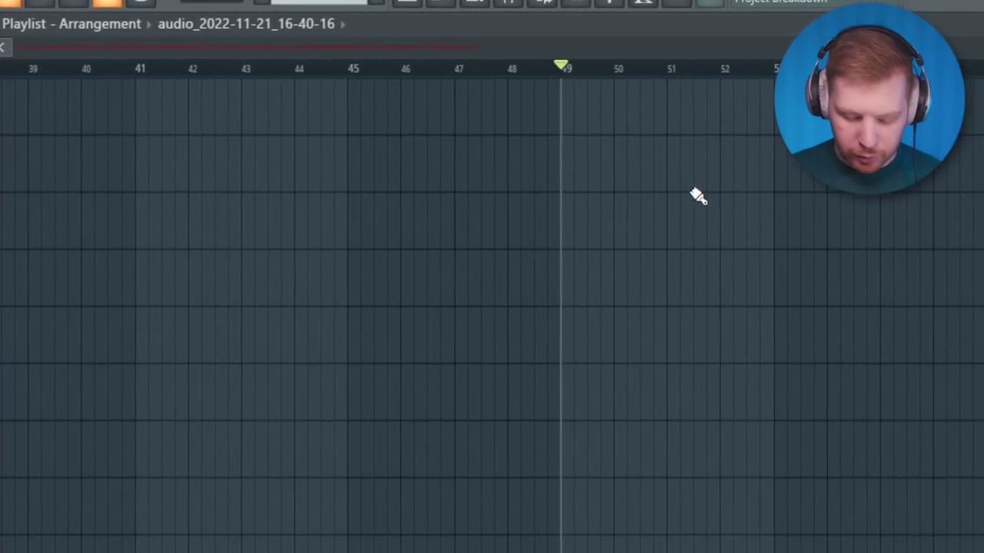
{"action": "key", "text": "ctrl+v"}
{"action": "left_click", "coordinate": [206, 70]}
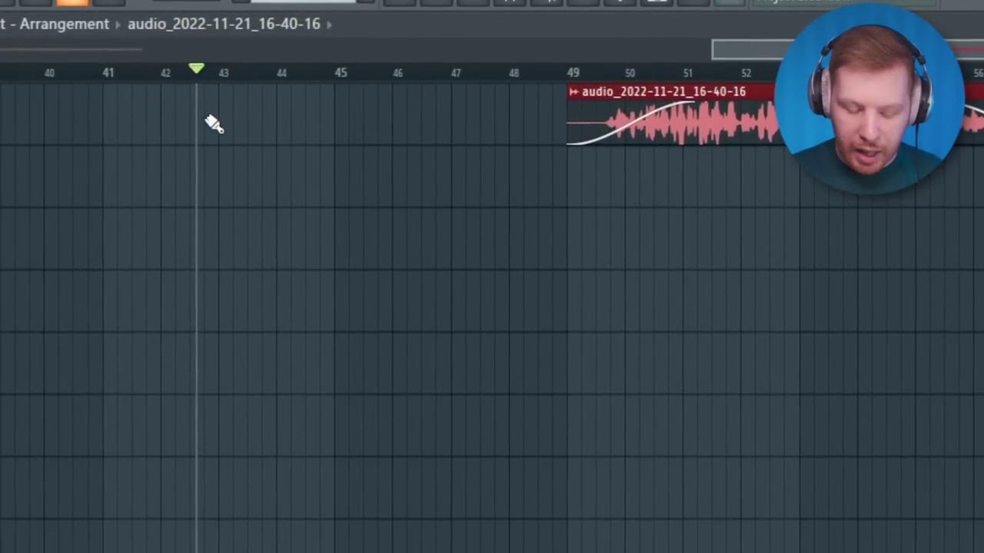
{"action": "key", "text": "ctrl+v"}
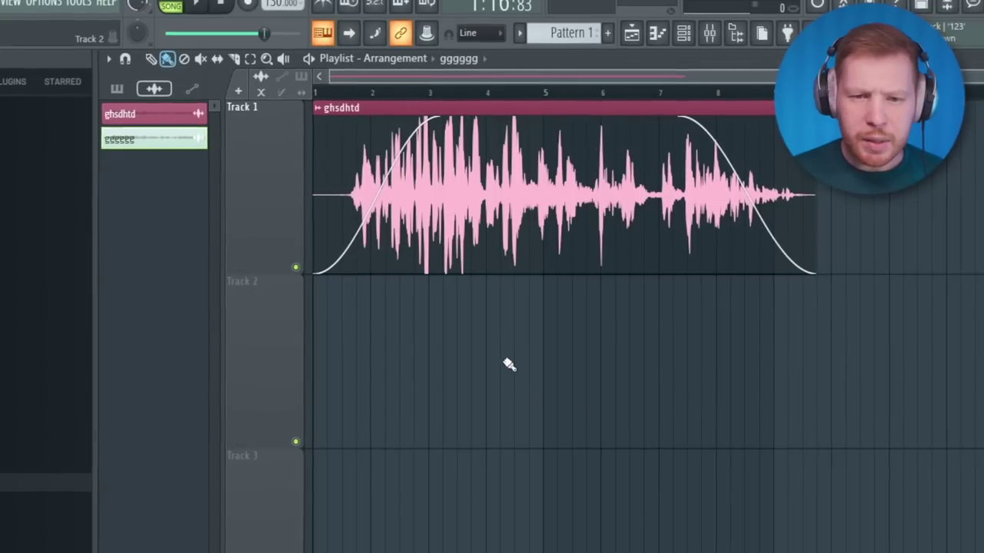
Add a Kontakt instrument track below Track 1 and turn off its Lock to content option
{"action": "scroll", "coordinate": [509, 364], "scroll_direction": "down", "scroll_amount": 2}
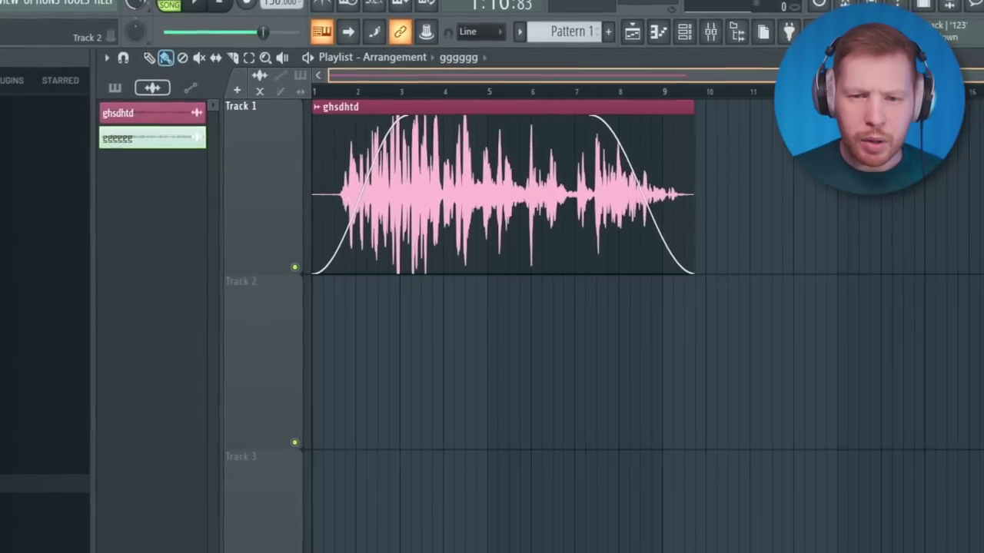
{"action": "left_click", "coordinate": [235, 87]}
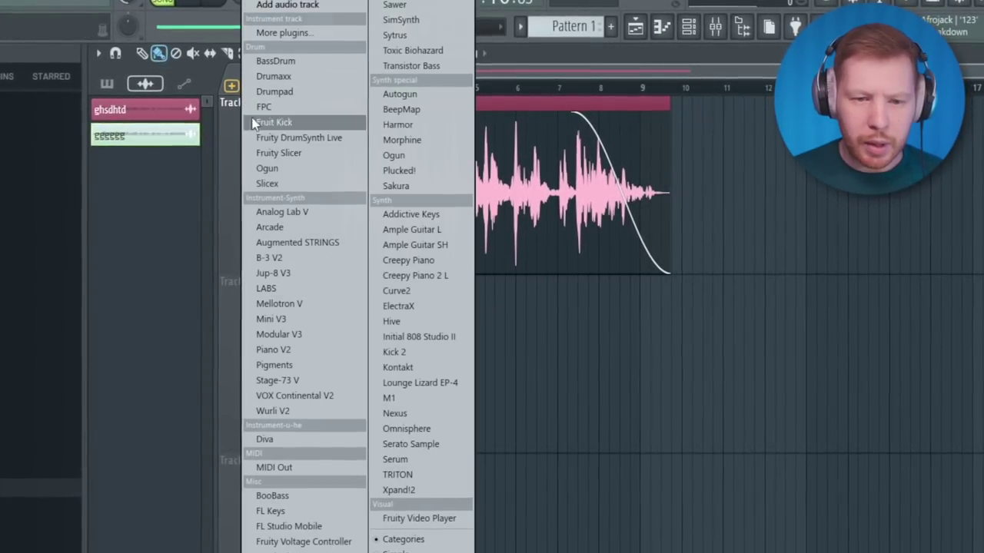
{"action": "left_click", "coordinate": [430, 373]}
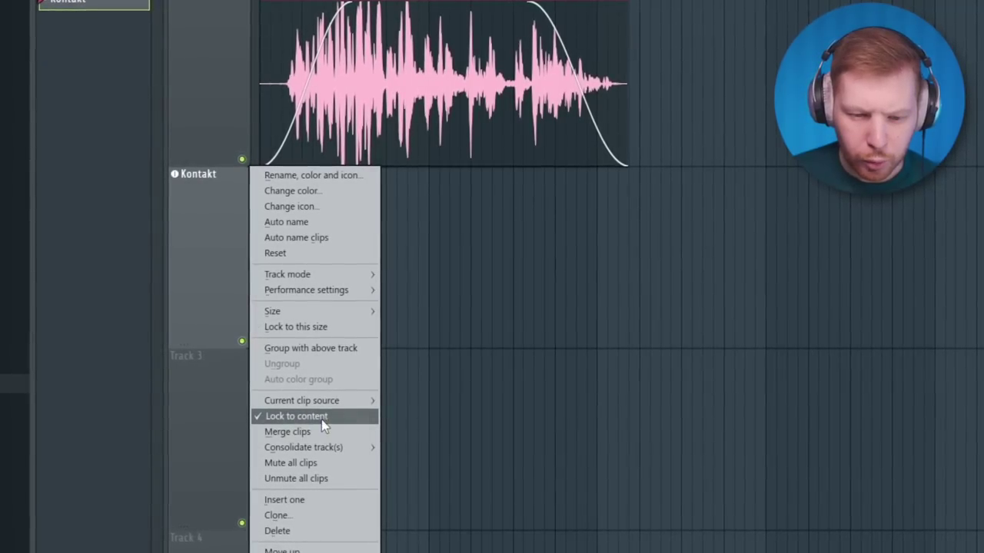
{"action": "left_click", "coordinate": [321, 420]}
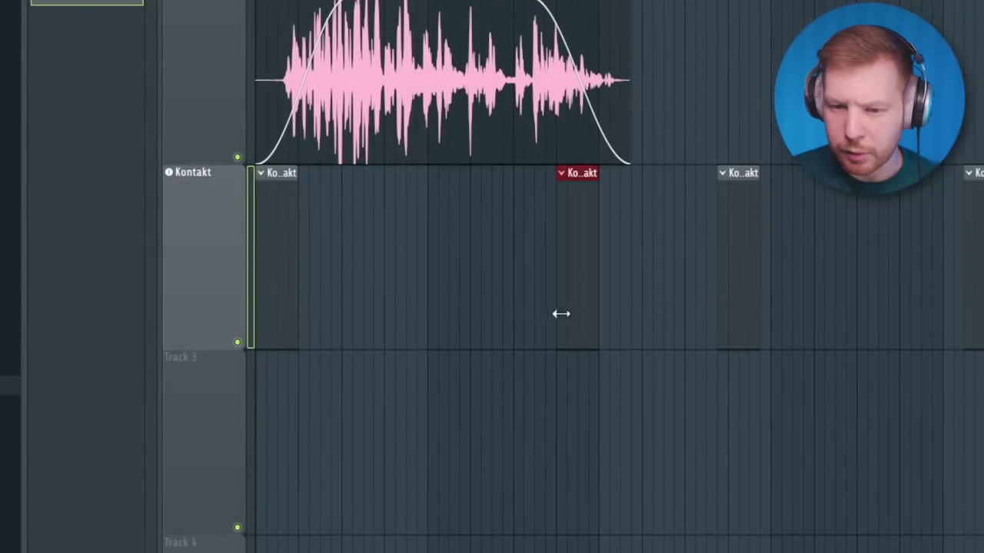
Place three pattern clips along Track 3 and delete them again
{"action": "left_click", "coordinate": [543, 431]}
{"action": "left_click", "coordinate": [705, 492]}
{"action": "left_click", "coordinate": [805, 516]}
{"action": "right_click", "coordinate": [807, 517]}
{"action": "right_click", "coordinate": [716, 507]}
{"action": "right_click", "coordinate": [556, 492]}
Create new empty patterns and place clips of them at three points along Track 3
{"action": "key", "text": "F4"}
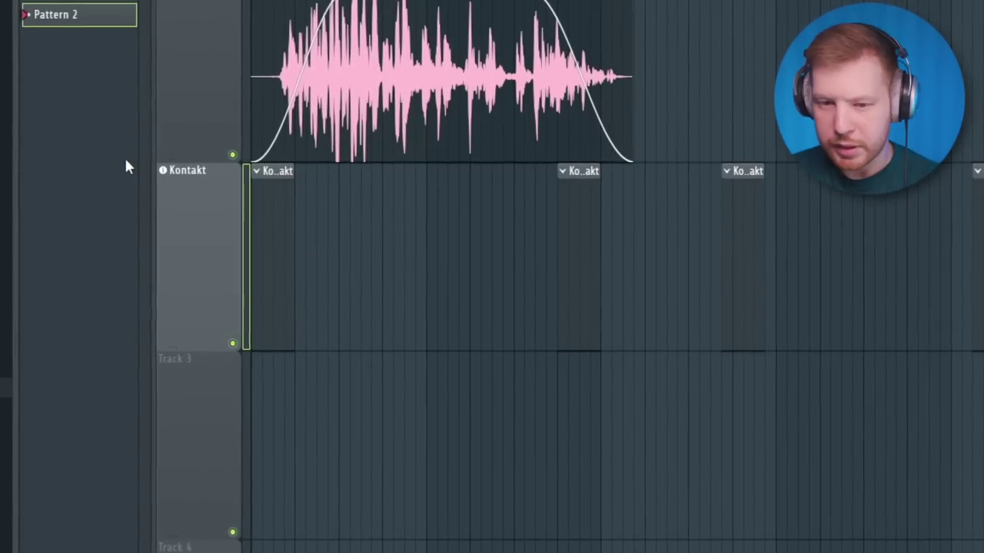
{"action": "left_click", "coordinate": [449, 396]}
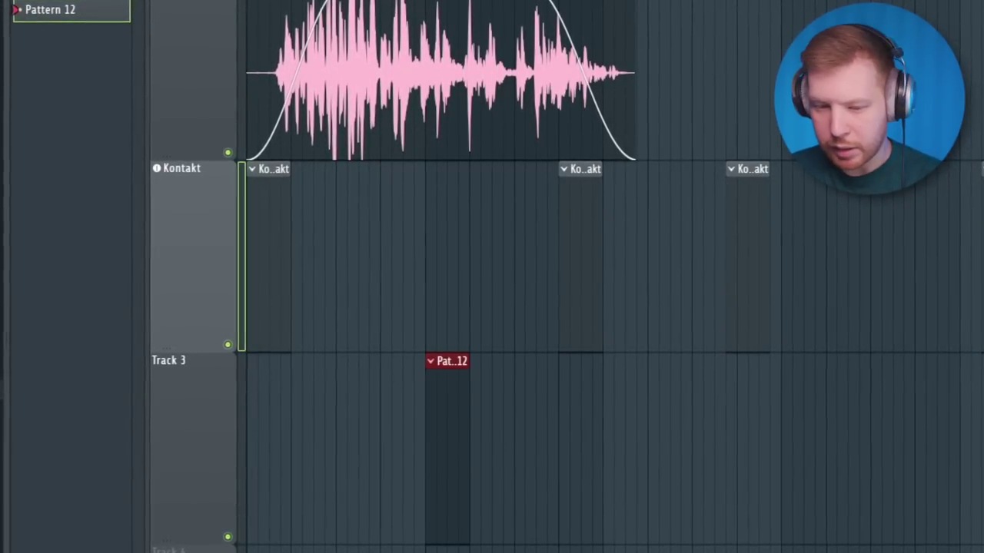
{"action": "left_click", "coordinate": [623, 476]}
{"action": "left_click", "coordinate": [788, 461]}
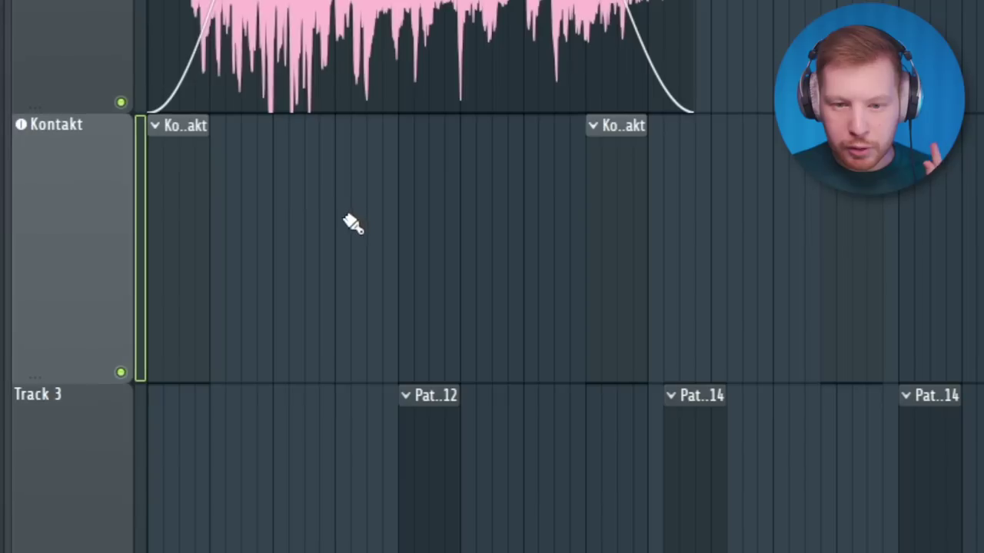
Try placing another pattern's clips on the Kontakt track and delete every clip there except the first
{"action": "left_click", "coordinate": [394, 236]}
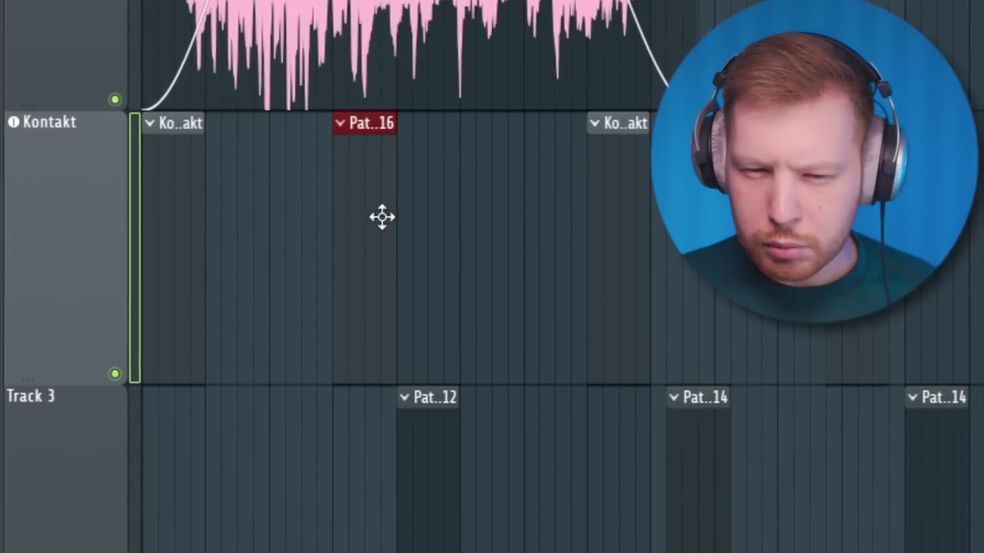
{"action": "right_click", "coordinate": [382, 219]}
{"action": "left_click", "coordinate": [234, 191]}
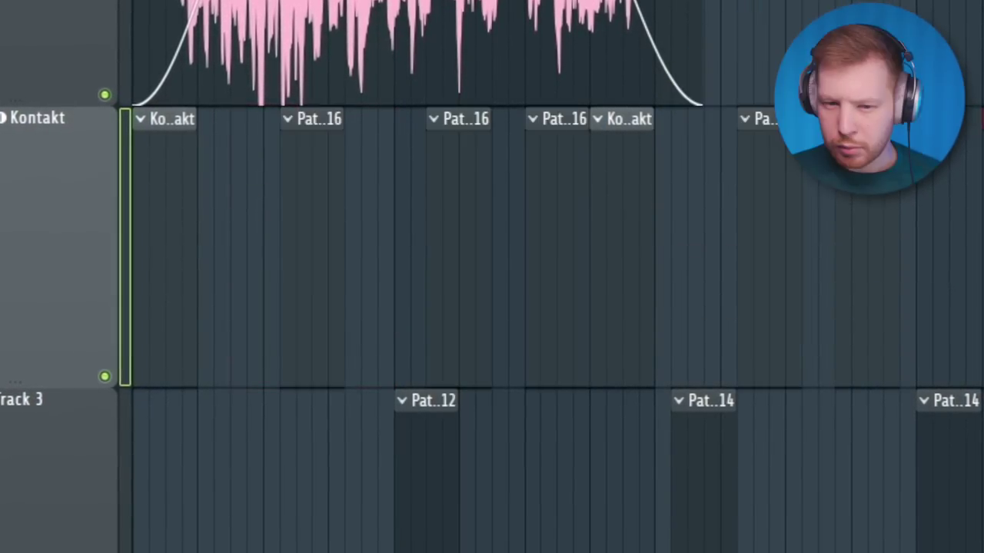
{"action": "right_click", "coordinate": [621, 193]}
{"action": "right_click", "coordinate": [556, 192]}
{"action": "right_click", "coordinate": [461, 186]}
{"action": "right_click", "coordinate": [307, 200]}
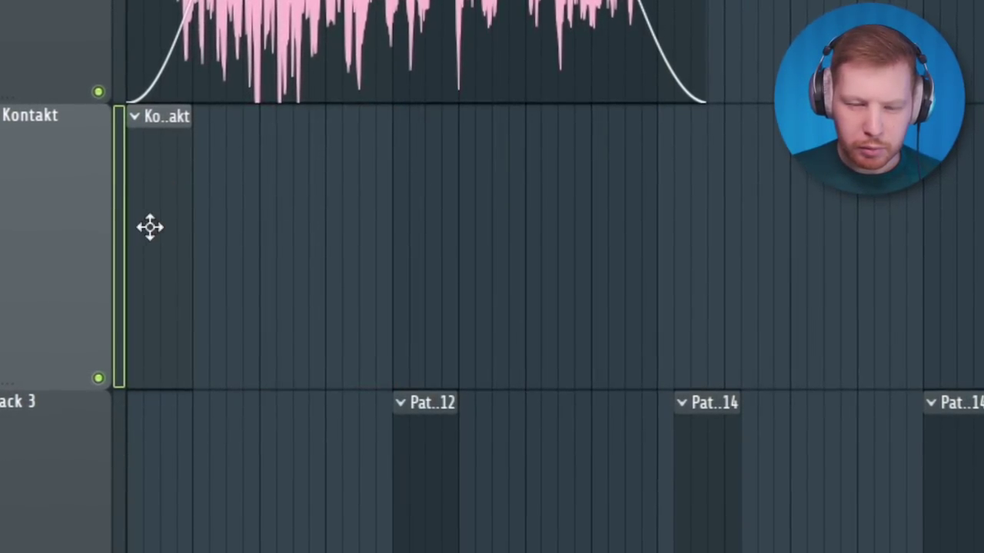
Switch off Lock to content for the Kontakt track
{"action": "right_click", "coordinate": [81, 108]}
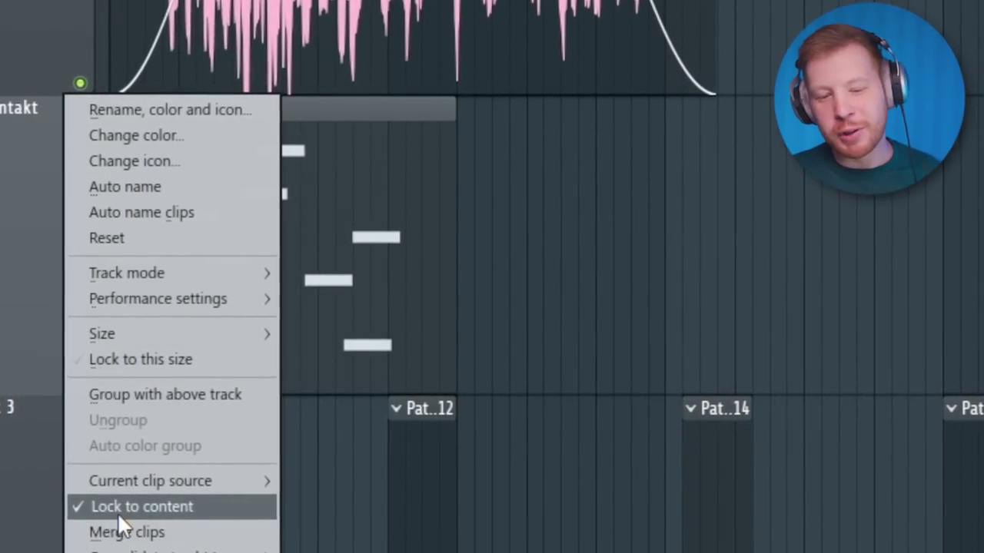
{"action": "left_click", "coordinate": [118, 512]}
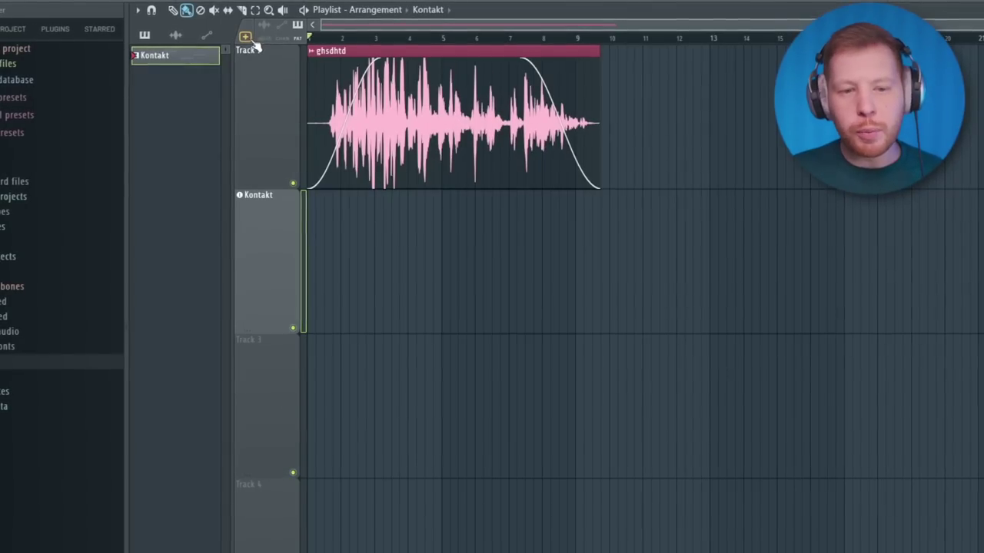
Look over the instruments offered for new playlist tracks and close the list without adding one
{"action": "left_click", "coordinate": [245, 36]}
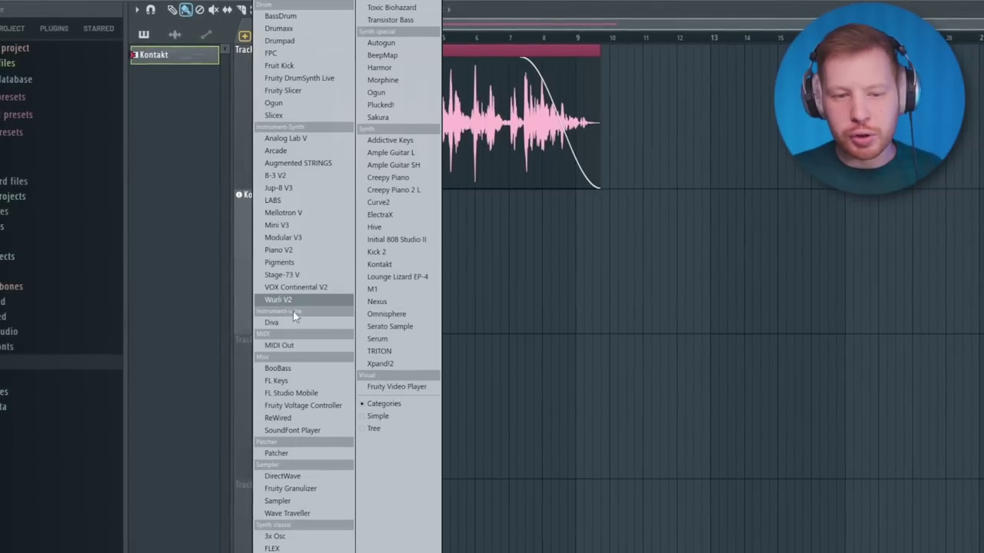
{"action": "left_click", "coordinate": [618, 309]}
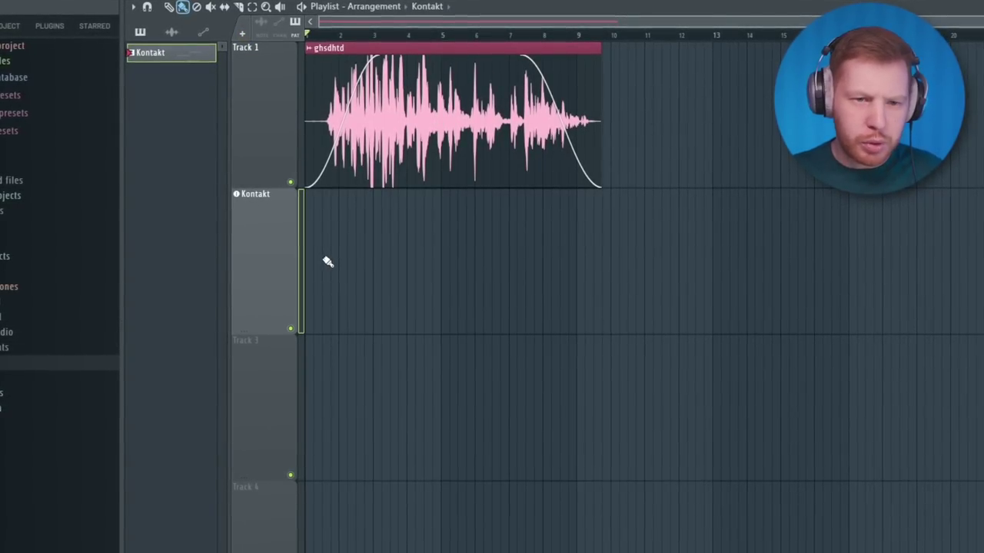
{"action": "left_click", "coordinate": [242, 34]}
{"action": "left_click", "coordinate": [496, 336]}
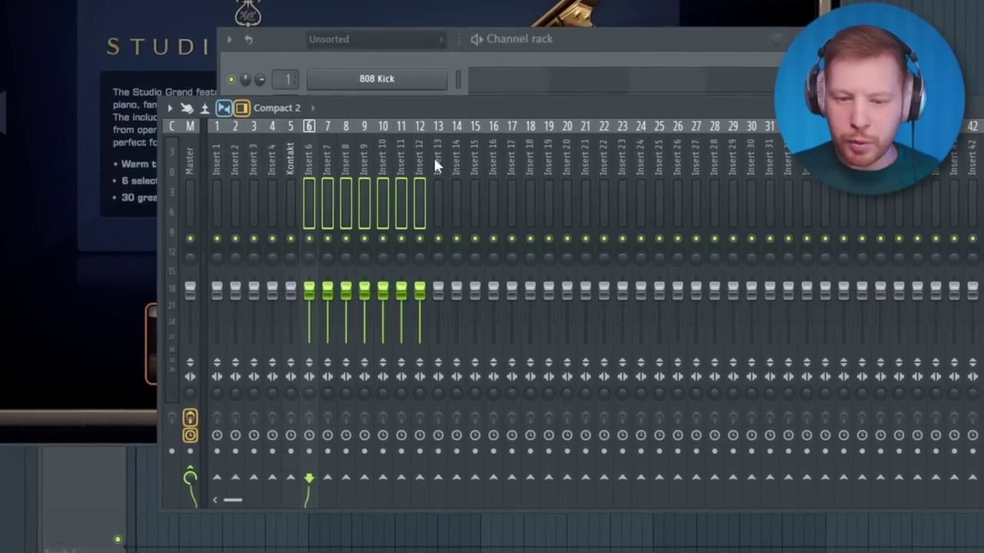
Select a run of neighbouring mixer tracks from Insert 6 to Insert 27 and move the LuxeVerb plugin window aside
{"action": "left_click_drag", "start_coordinate": [434, 159], "coordinate": [379, 155]}
{"action": "left_click", "coordinate": [475, 178]}
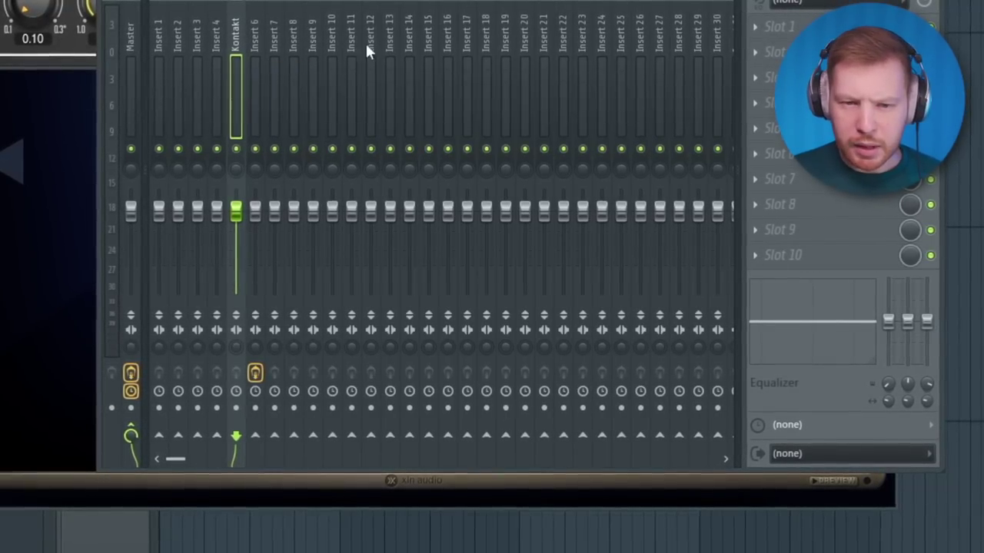
{"action": "left_click_drag", "start_coordinate": [253, 39], "coordinate": [661, 39]}
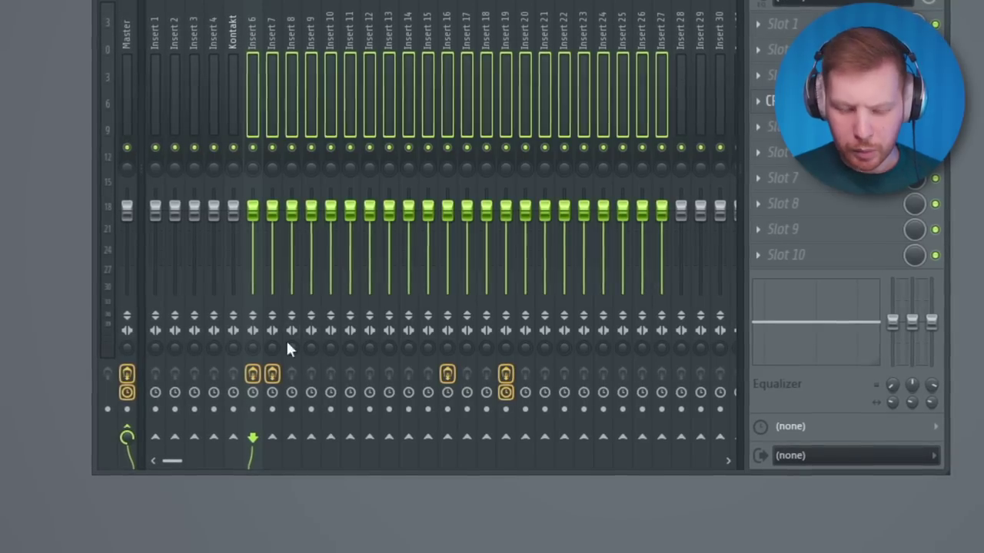
{"action": "left_click", "coordinate": [266, 376]}
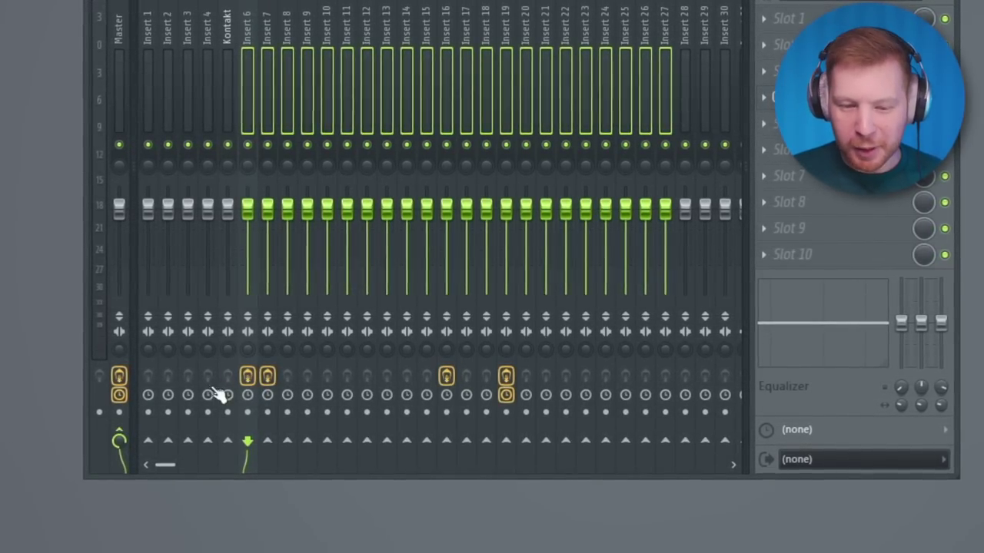
{"action": "left_click_drag", "start_coordinate": [247, 29], "coordinate": [584, 43]}
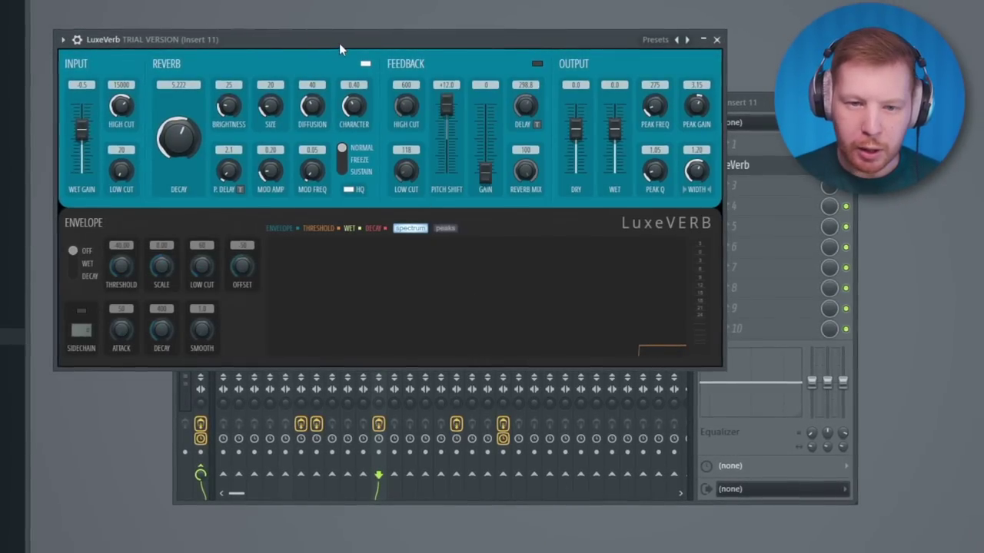
{"action": "left_click_drag", "start_coordinate": [339, 43], "coordinate": [419, 70]}
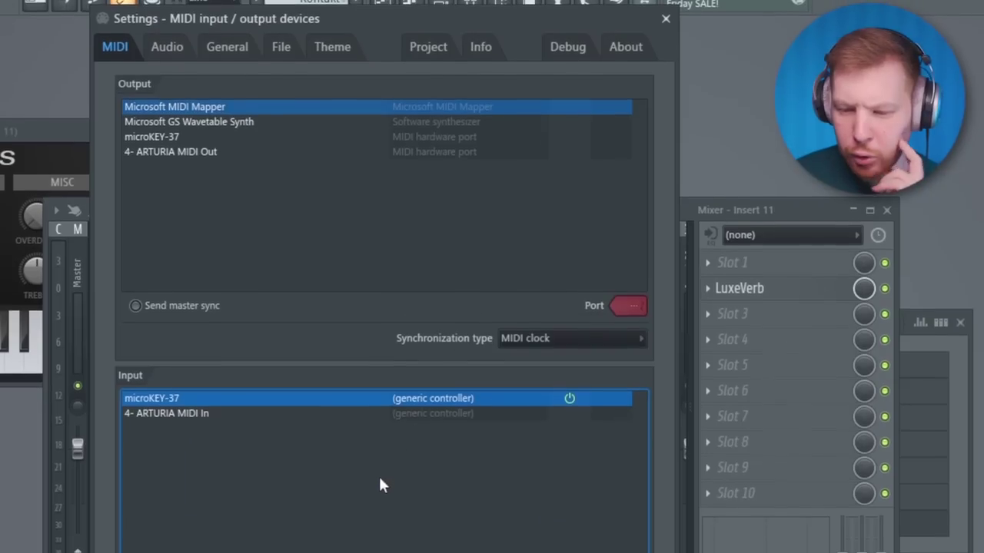
Look through the audio settings and the general settings, from display and language options to the miscellaneous and advanced ones
{"action": "left_click", "coordinate": [165, 31]}
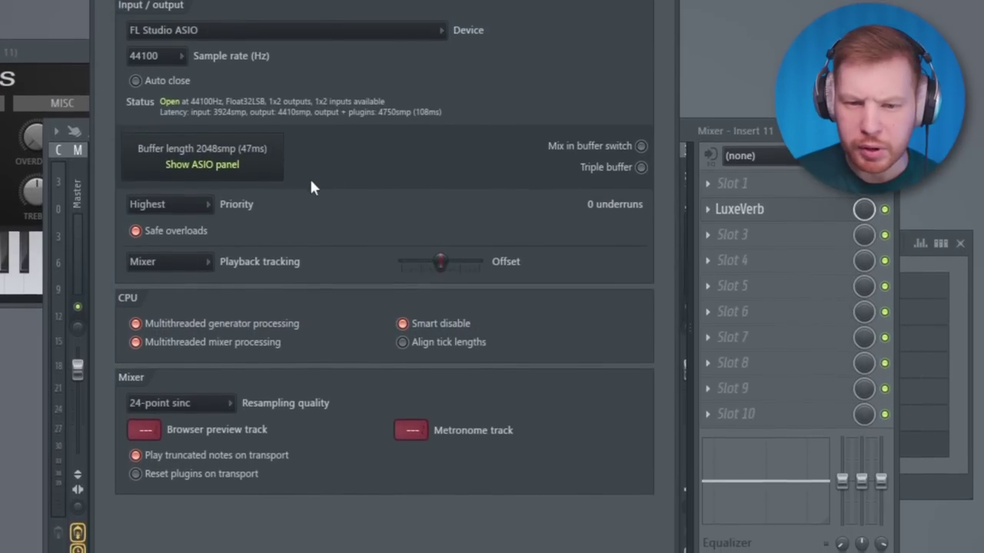
{"action": "left_click", "coordinate": [225, 0]}
{"action": "scroll", "coordinate": [518, 306], "scroll_direction": "down", "scroll_amount": 10}
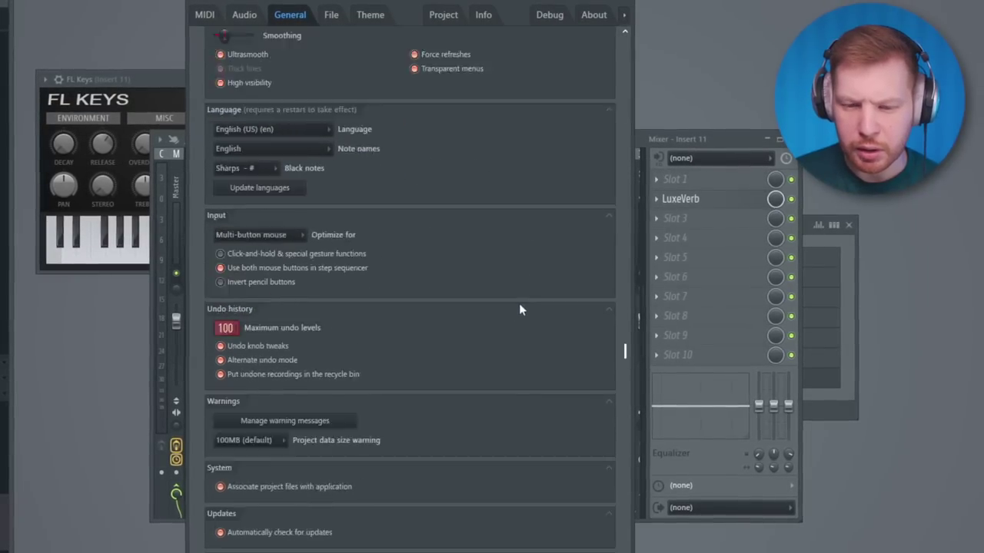
{"action": "scroll", "coordinate": [533, 377], "scroll_direction": "up", "scroll_amount": 10}
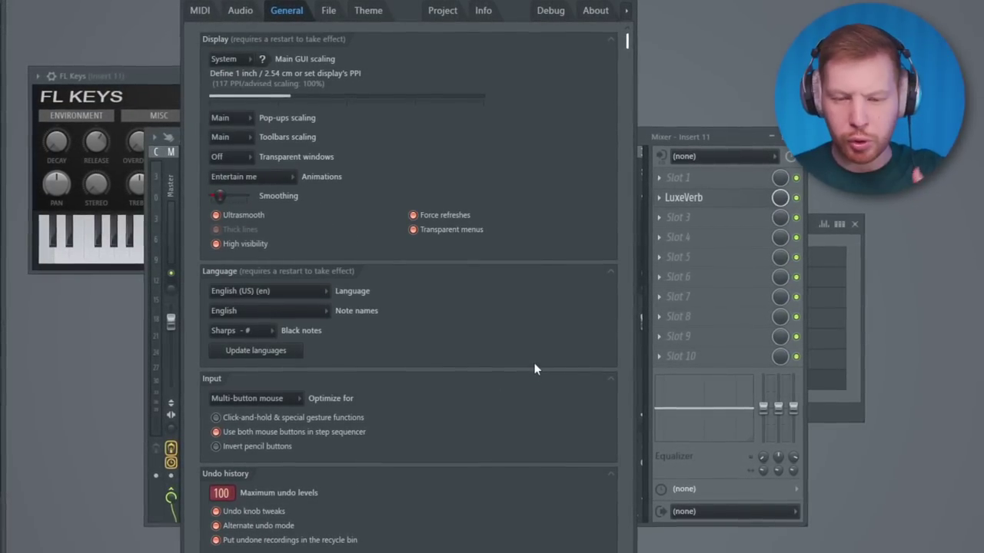
{"action": "scroll", "coordinate": [432, 438], "scroll_direction": "down", "scroll_amount": 6}
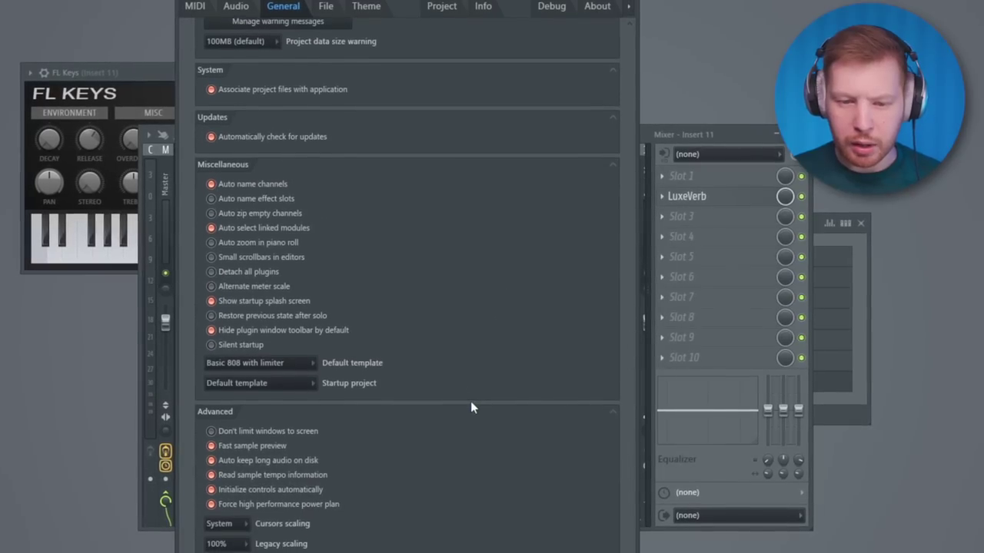
Try the Dark orange and light theme presets, return to the (Default) theme, and try out its Hue adjustment
{"action": "left_click", "coordinate": [365, 5]}
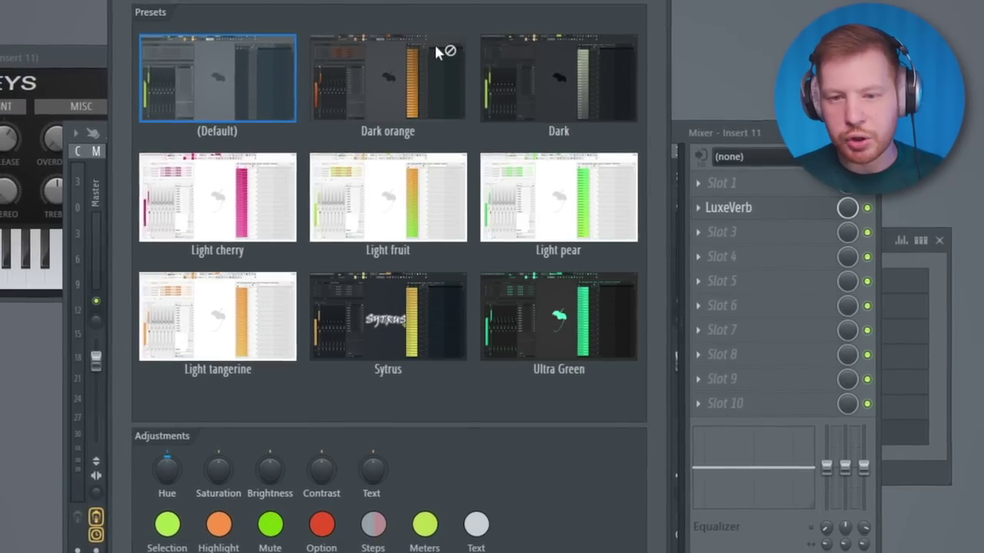
{"action": "left_click", "coordinate": [427, 78]}
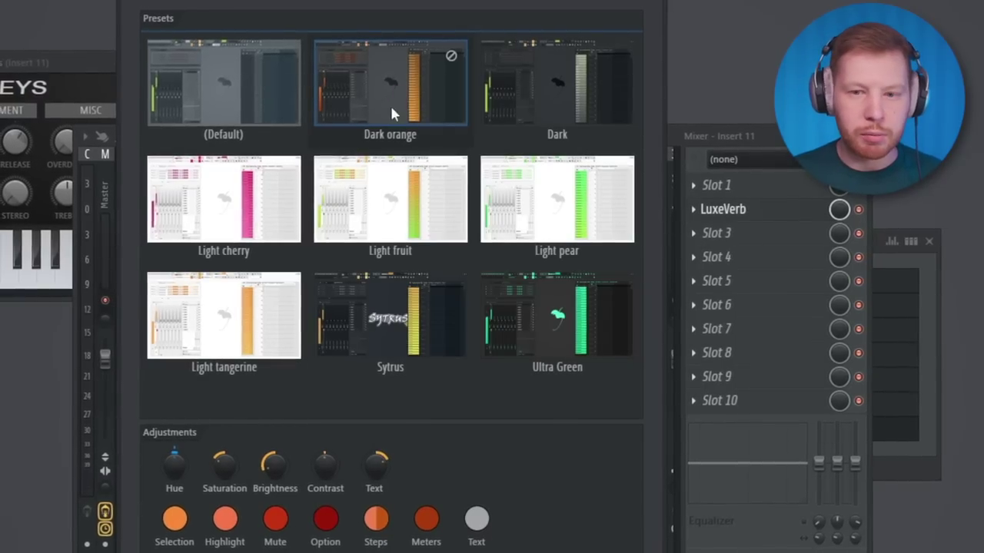
{"action": "left_click", "coordinate": [244, 93]}
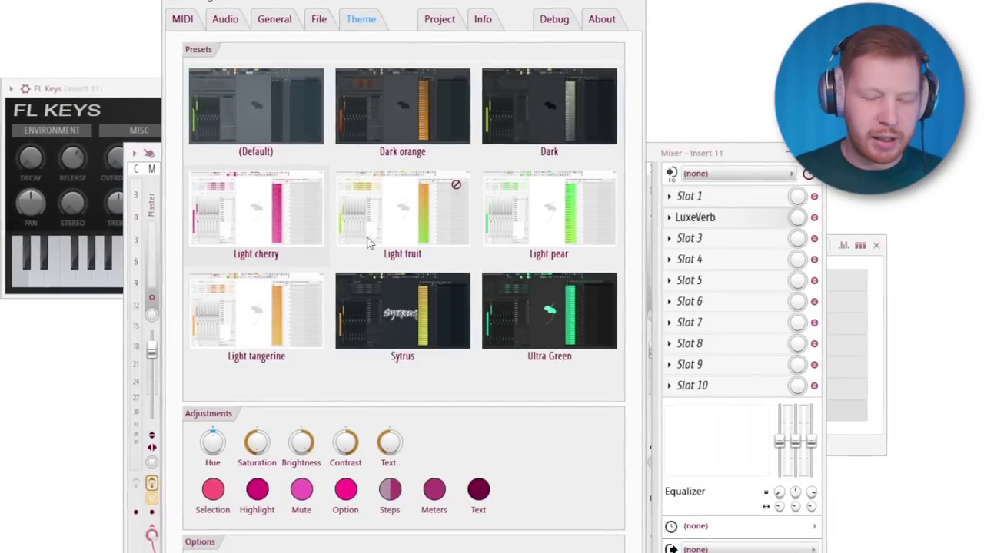
{"action": "left_click", "coordinate": [509, 213]}
{"action": "left_click", "coordinate": [242, 309]}
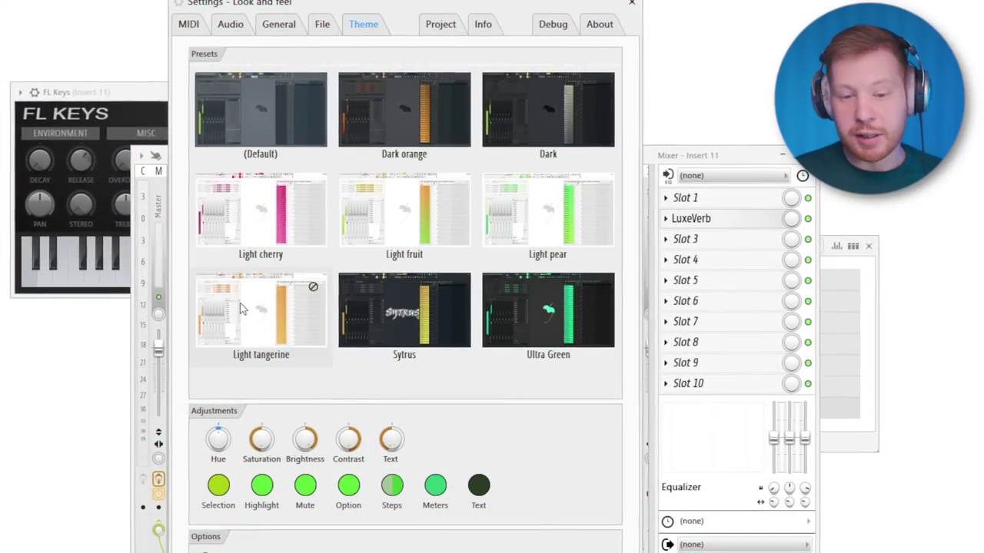
{"action": "left_click", "coordinate": [386, 235]}
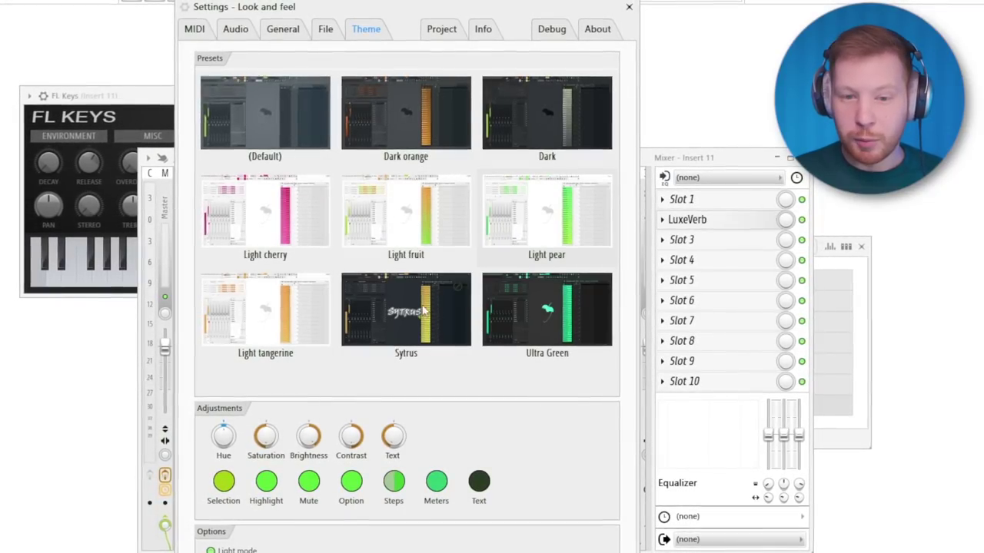
{"action": "left_click", "coordinate": [249, 111]}
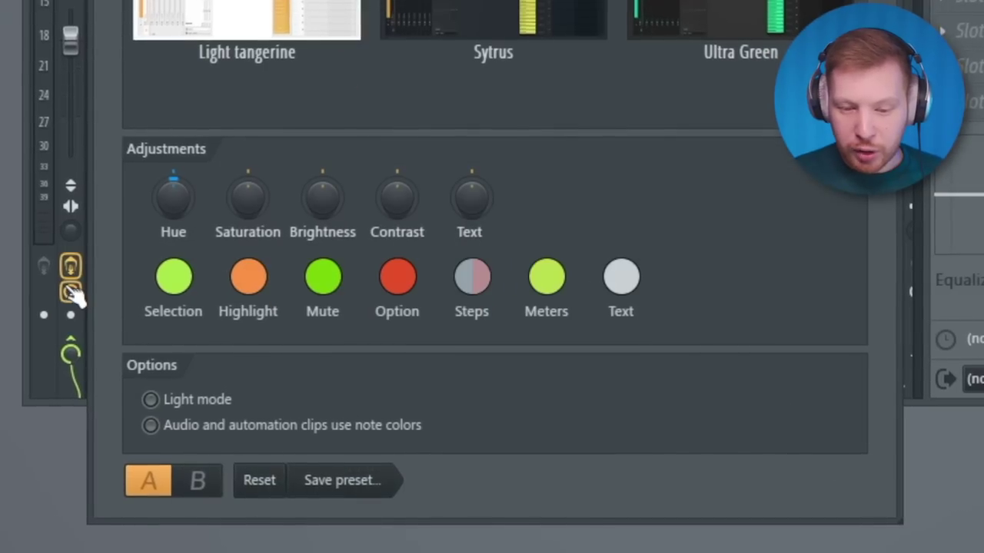
{"action": "left_click_drag", "start_coordinate": [169, 198], "coordinate": [137, 192]}
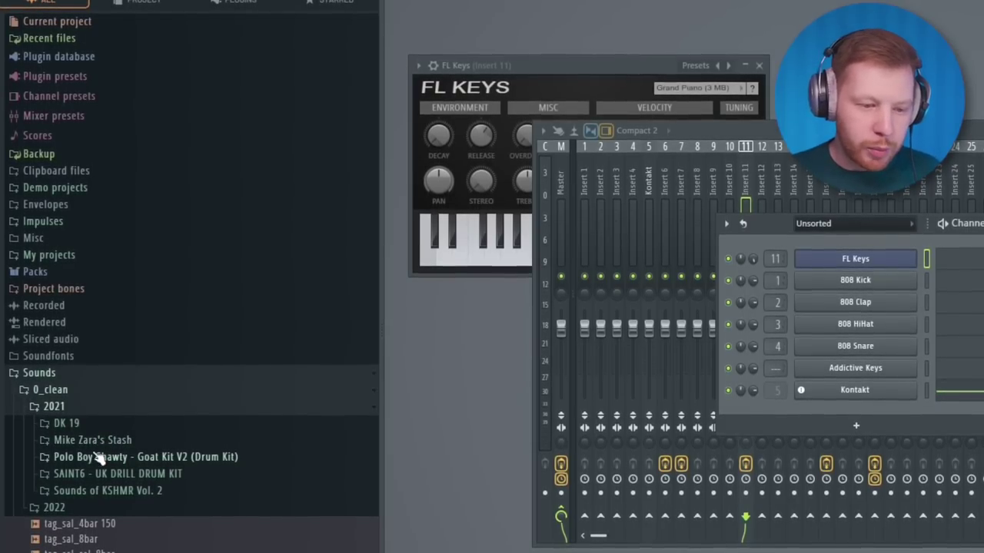
Expand the browser's 2022 sounds down through Cinematic_Sounds_and_Fx and One Shots to the Impacts folder
{"action": "left_click", "coordinate": [69, 507]}
{"action": "left_click", "coordinate": [105, 317]}
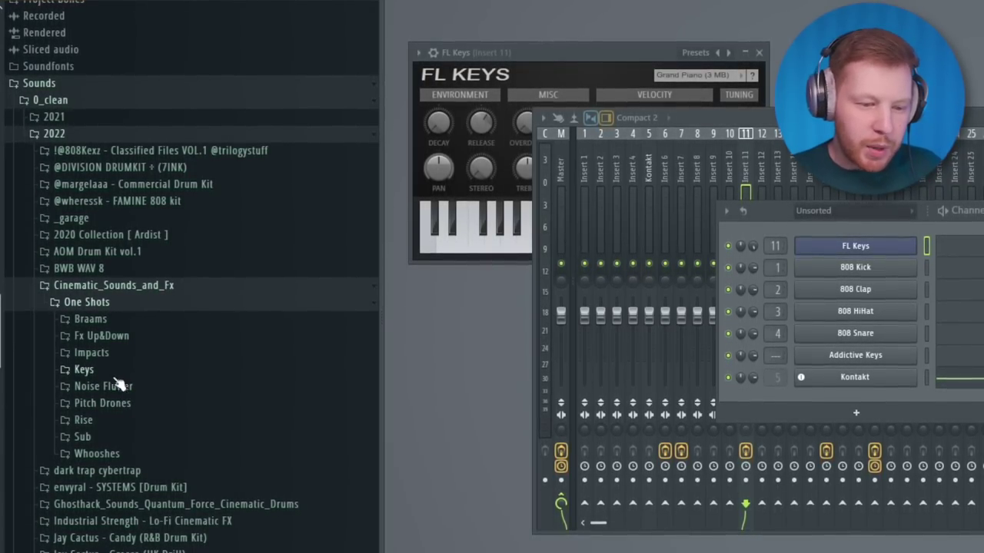
{"action": "left_click", "coordinate": [91, 351]}
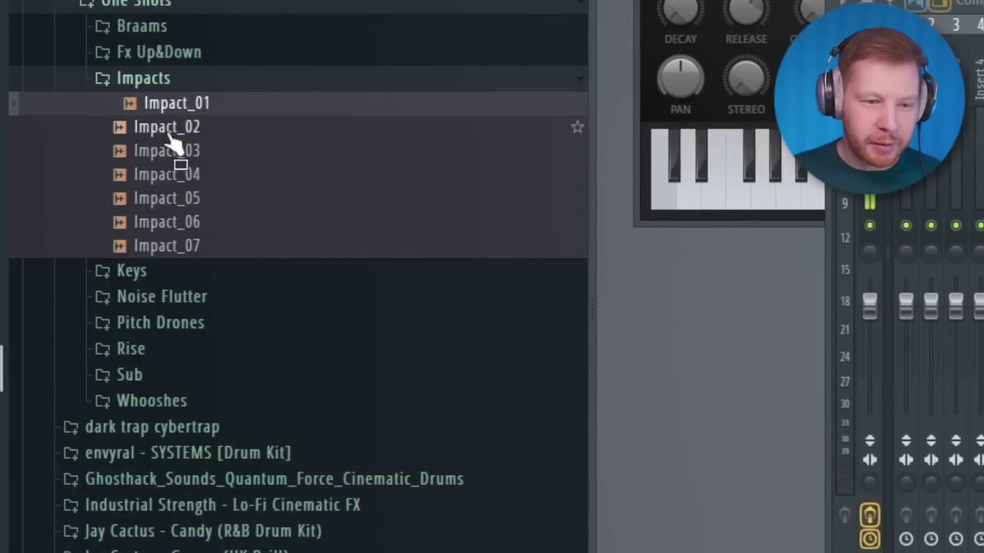
Select the samples Impact_01 to Impact_07 and add a new tag named Cinematic to them
{"action": "left_click", "coordinate": [169, 245]}
{"action": "right_click", "coordinate": [173, 150]}
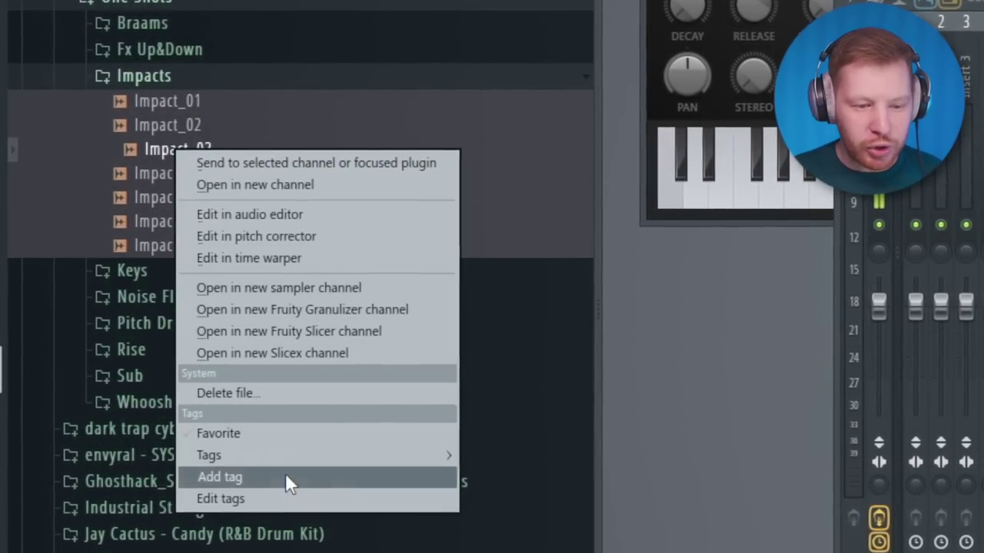
{"action": "mouse_move", "coordinate": [284, 461]}
{"action": "left_click", "coordinate": [281, 480]}
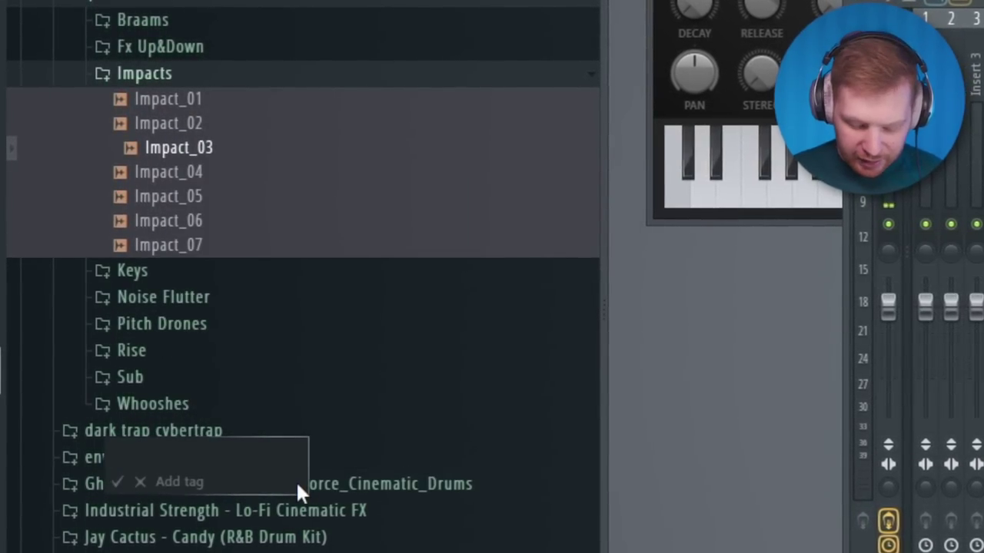
{"action": "type", "text": "Cinemati"}
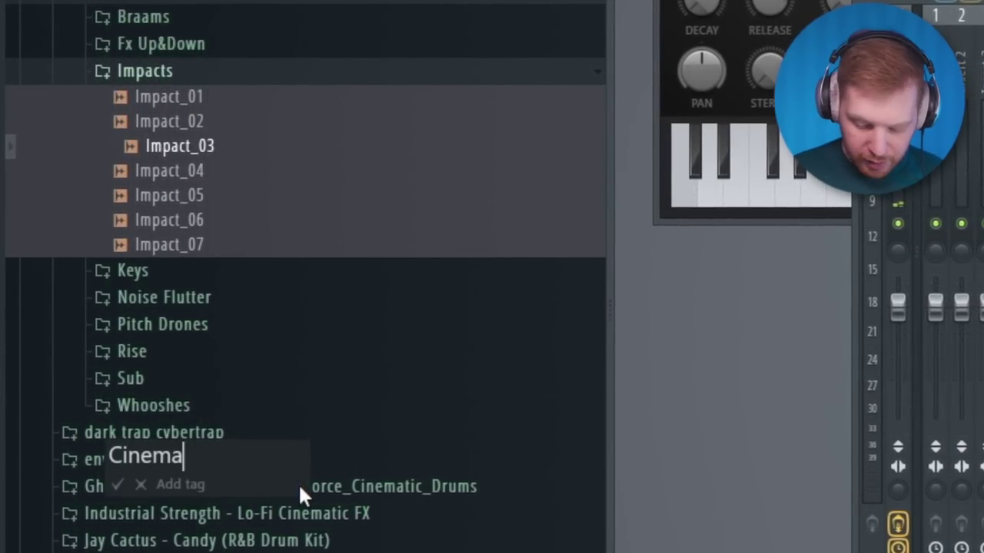
{"action": "type", "text": "c"}
{"action": "key", "text": "Return"}
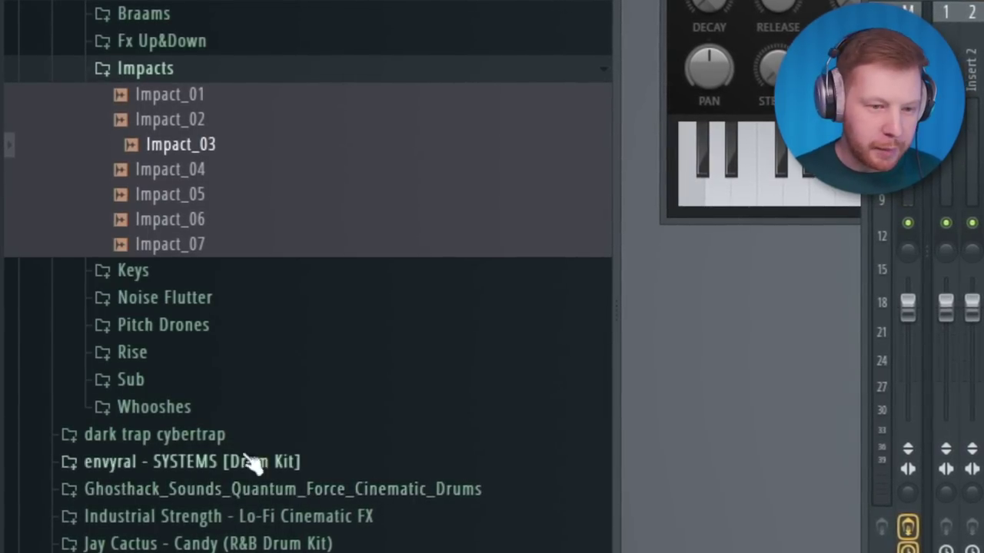
Enter a second new tag for the selected Impact samples
{"action": "right_click", "coordinate": [125, 142]}
{"action": "left_click", "coordinate": [184, 480]}
{"action": "type", "text": "Imapa"}
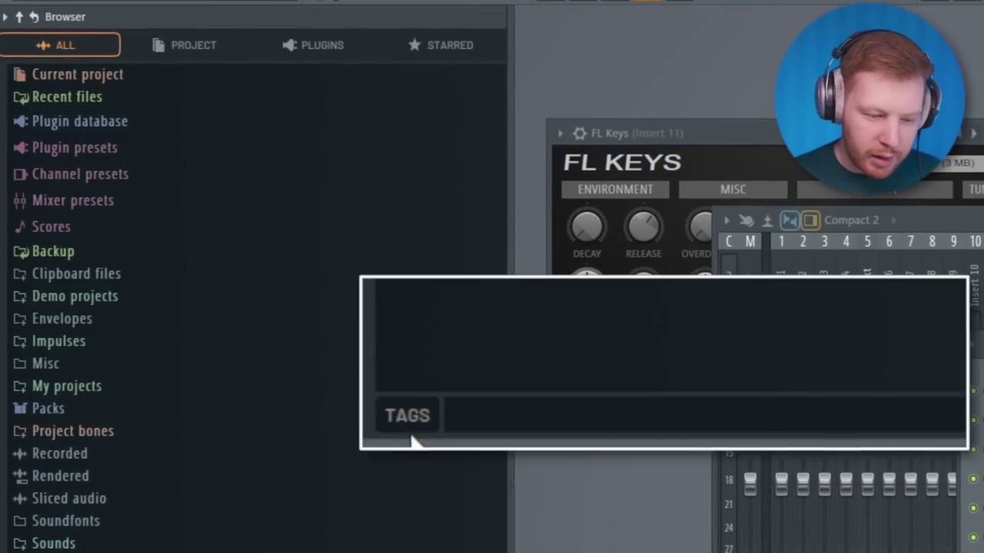
Filter the browser by the Cinematic tag and clear the filter again
{"action": "left_click", "coordinate": [409, 417]}
{"action": "left_click", "coordinate": [617, 340]}
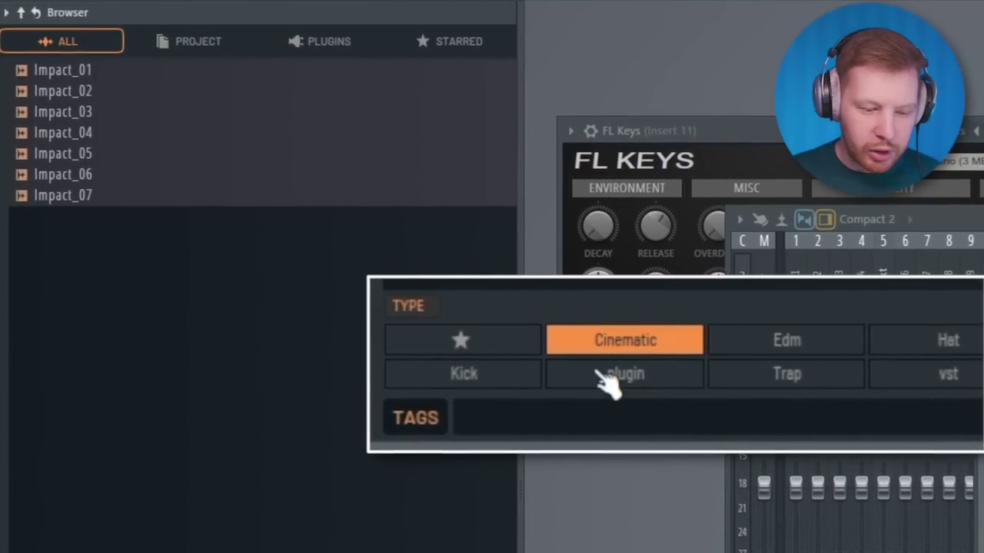
{"action": "left_click", "coordinate": [621, 341]}
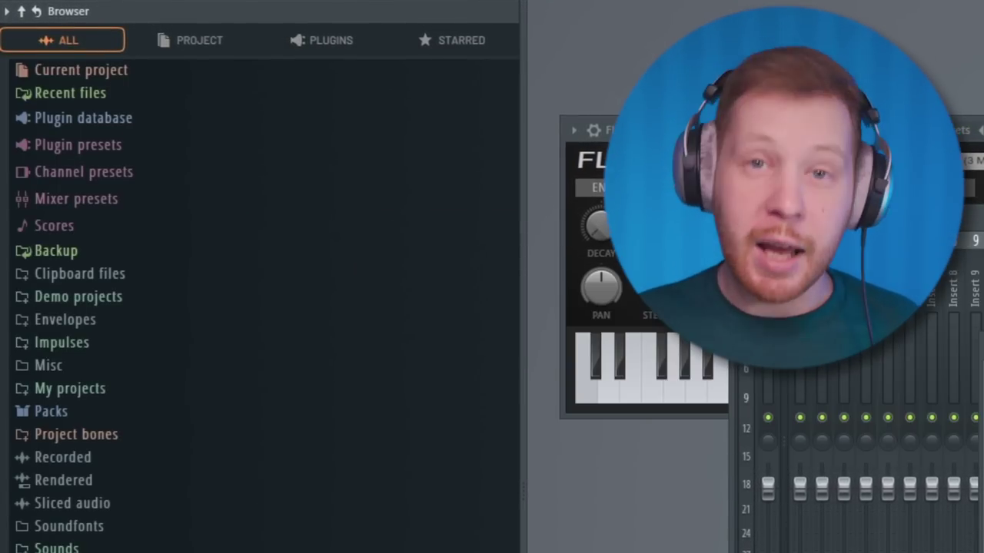